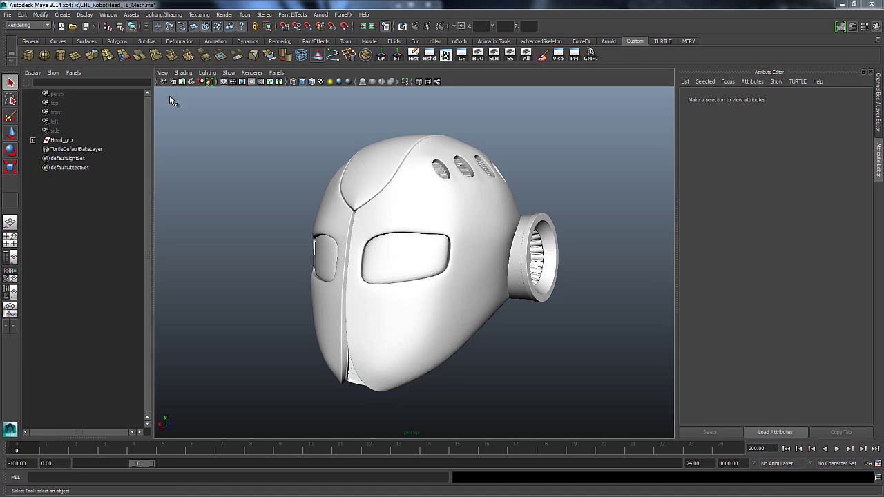
Step: Open the UV Texture Editor and examine how Head_grp's UV shells are distributed across the UV tiles
left_click(446, 56)
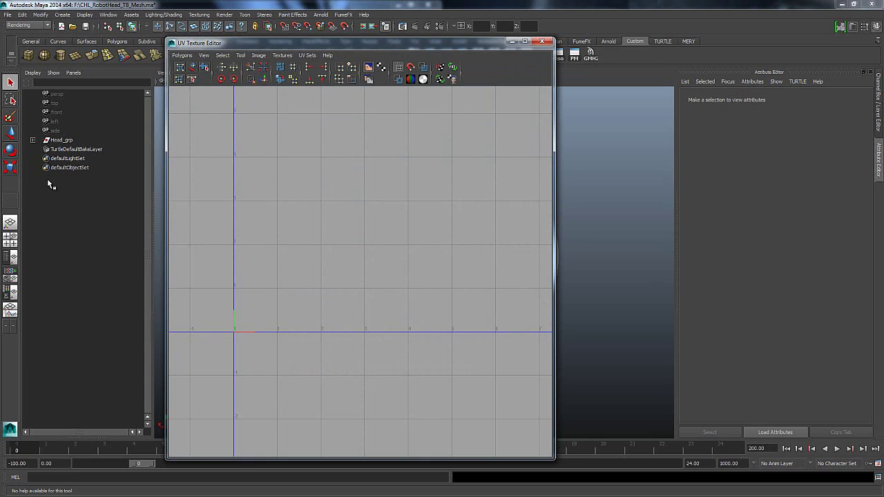
left_click(69, 140)
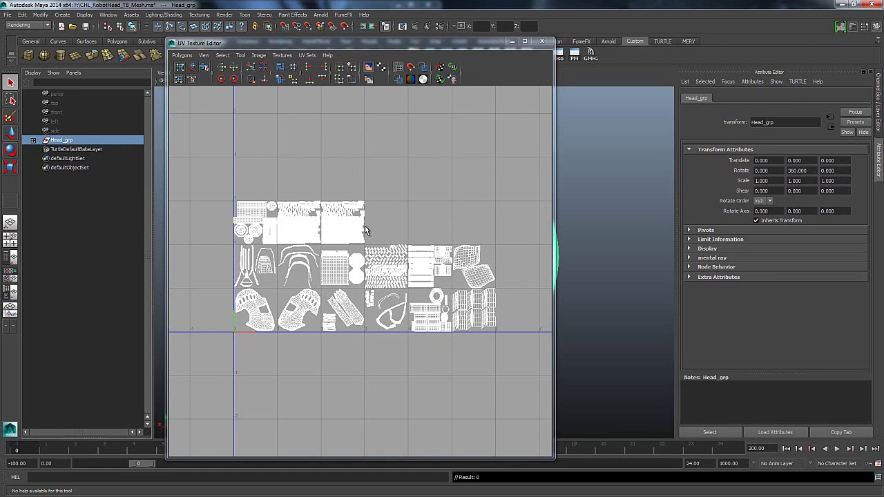
right_click_drag(366, 230, 295, 205, "alt")
middle_click_drag(306, 202, 339, 192, "alt")
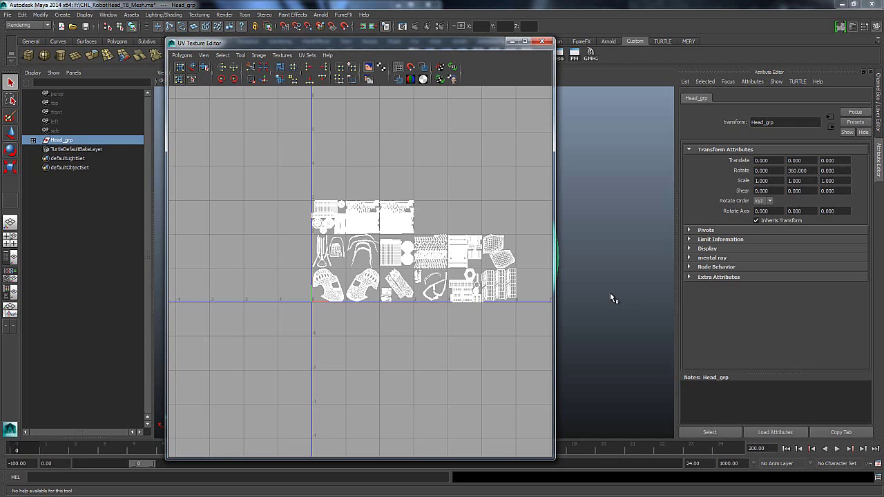
middle_click_drag(489, 219, 355, 196, "alt")
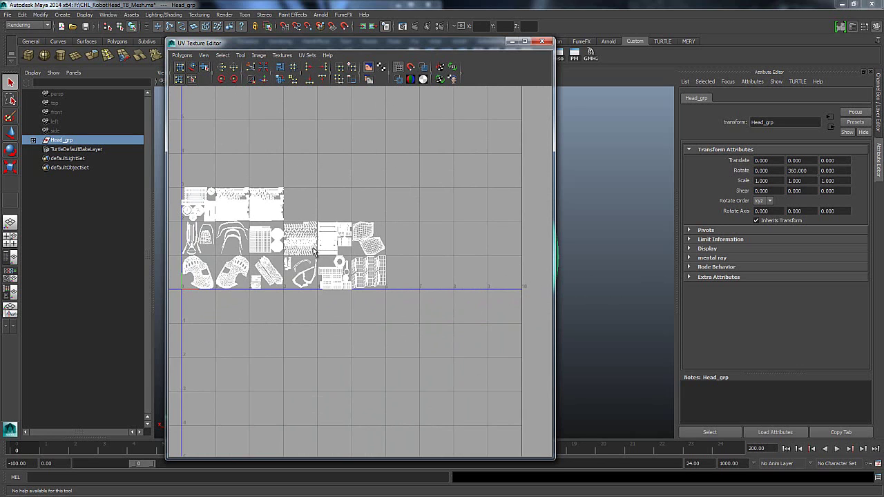
middle_click_drag(310, 241, 359, 257, "alt")
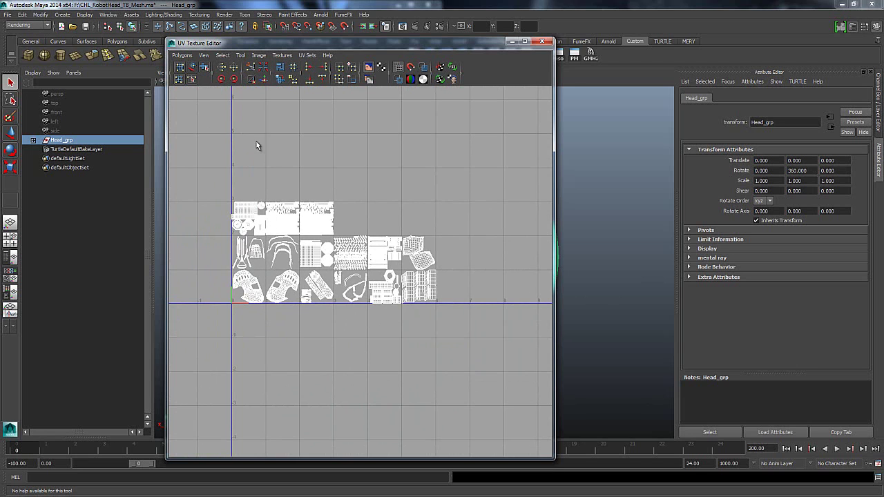
middle_click_drag(440, 290, 376, 281, "alt")
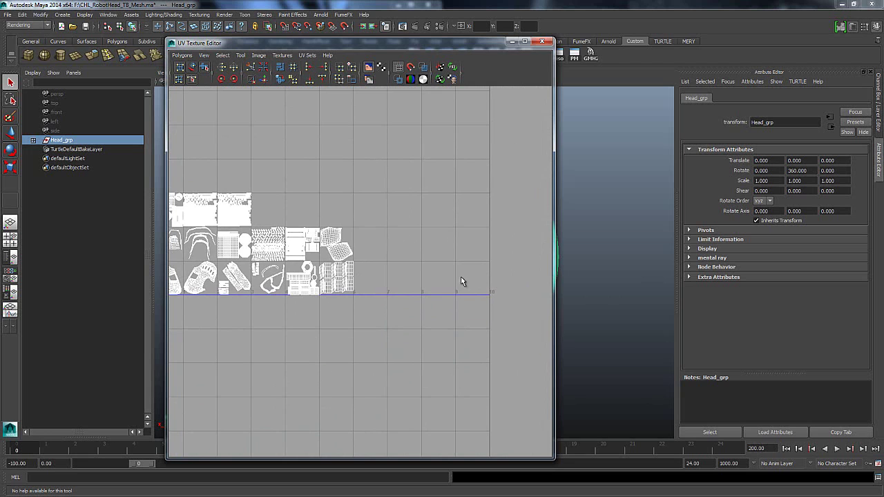
middle_click_drag(313, 209, 378, 206, "alt")
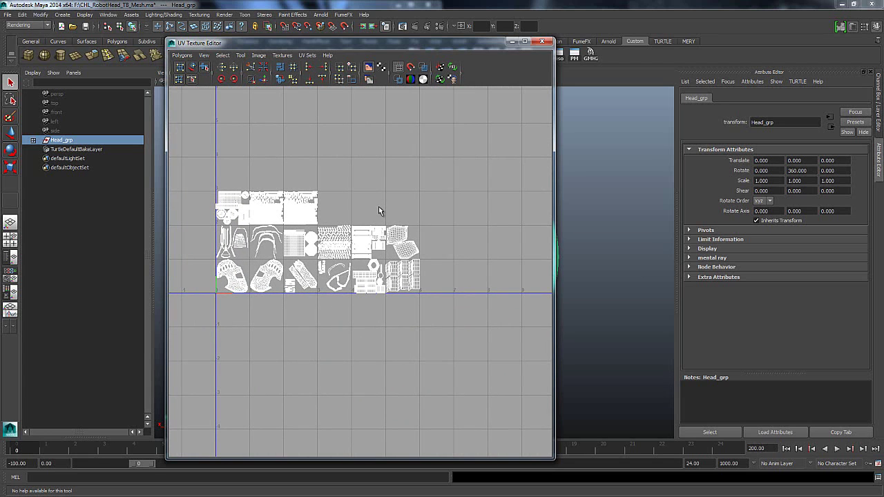
Step: Examine the two head-half UV shells in the first two tiles against the full layout, and minimize the UV Texture Editor
middle_click_drag(272, 206, 341, 201, "alt")
right_click_drag(341, 201, 341, 319, "alt")
right_click_drag(295, 292, 478, 326, "alt")
middle_click_drag(300, 265, 400, 251, "alt")
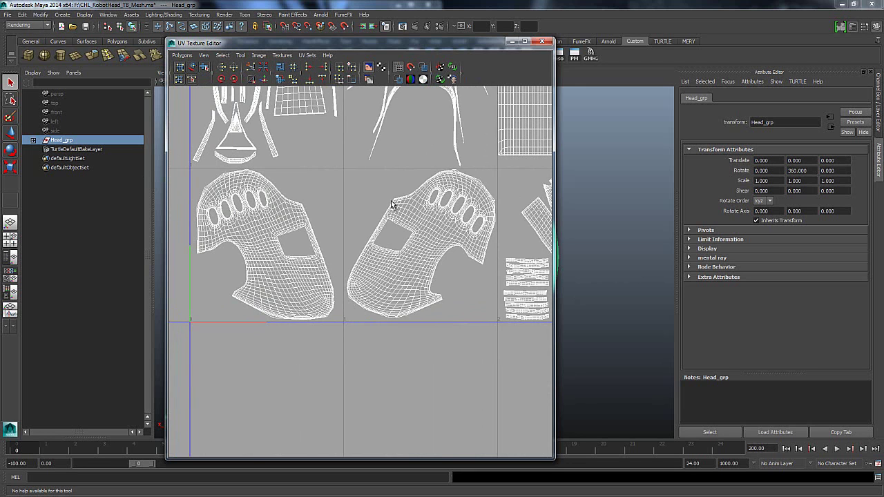
middle_click_drag(372, 203, 347, 219, "alt")
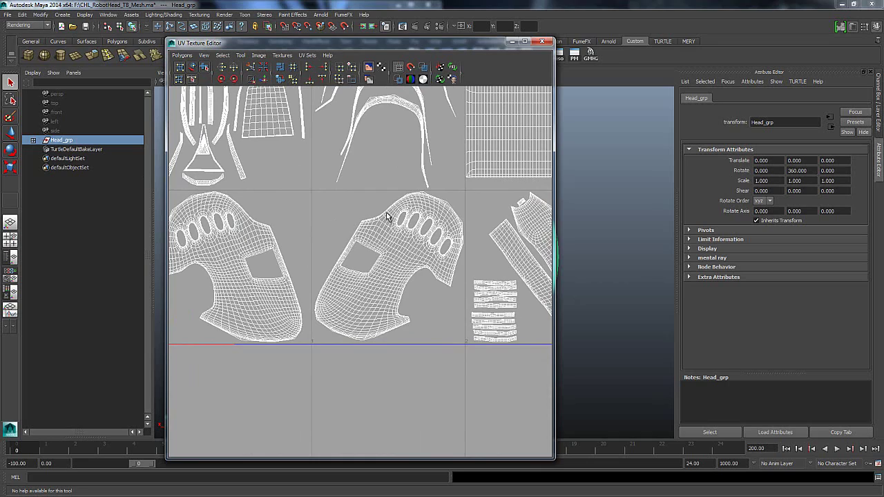
right_click_drag(390, 221, 212, 237, "alt")
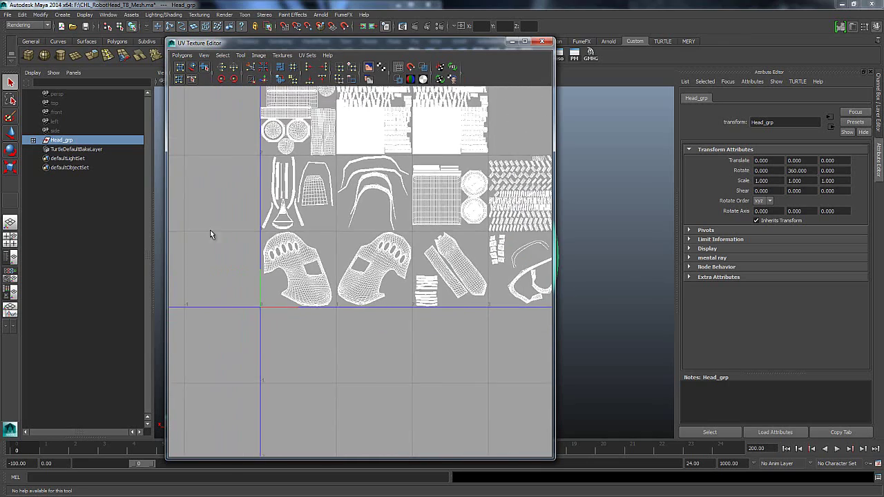
middle_click_drag(499, 274, 419, 317, "alt")
right_click_drag(418, 317, 402, 302, "alt")
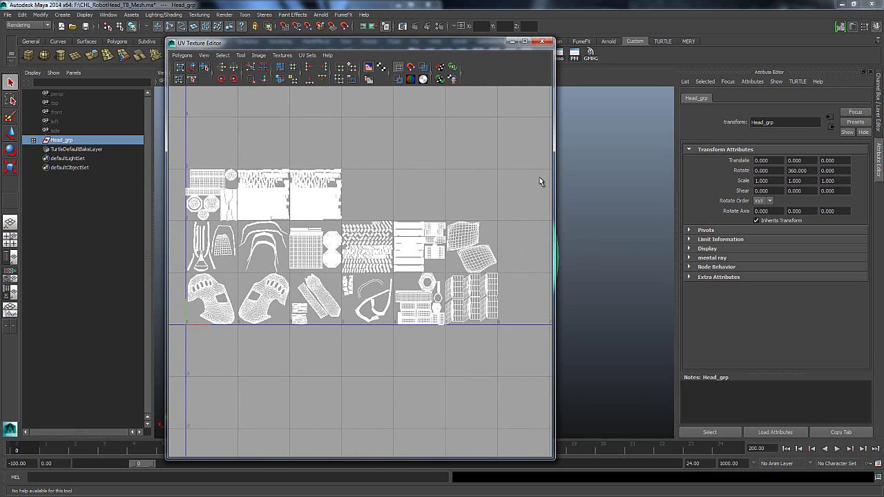
left_click(511, 42)
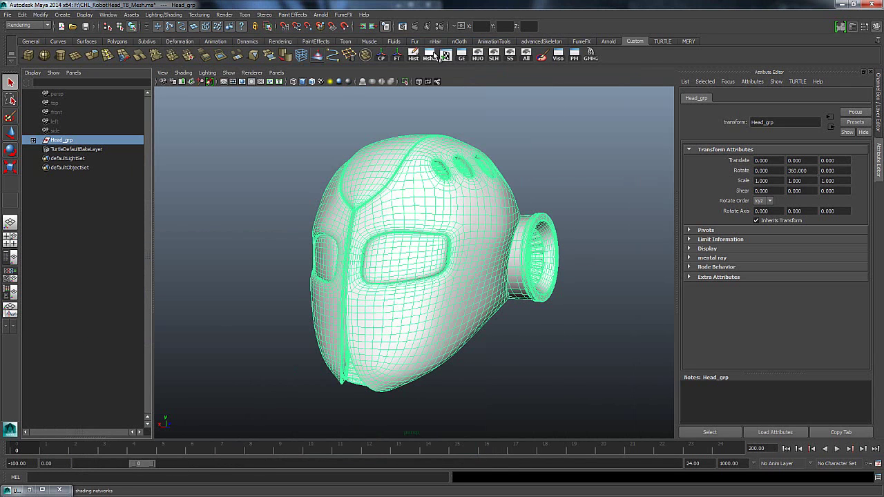
Step: Open the Hypershade, graph the Head_SDR shading network and show the attributes of the place2dTexture_udim_1001 node
left_click(430, 55)
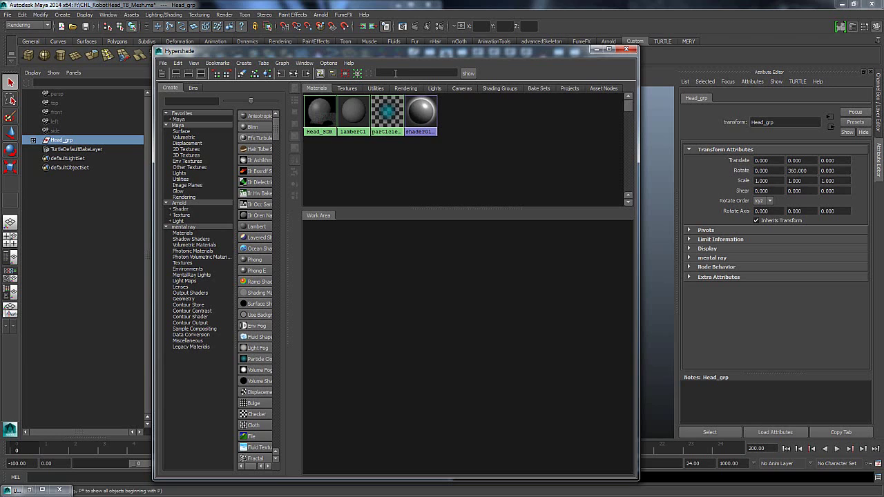
right_click_drag(322, 111, 320, 130)
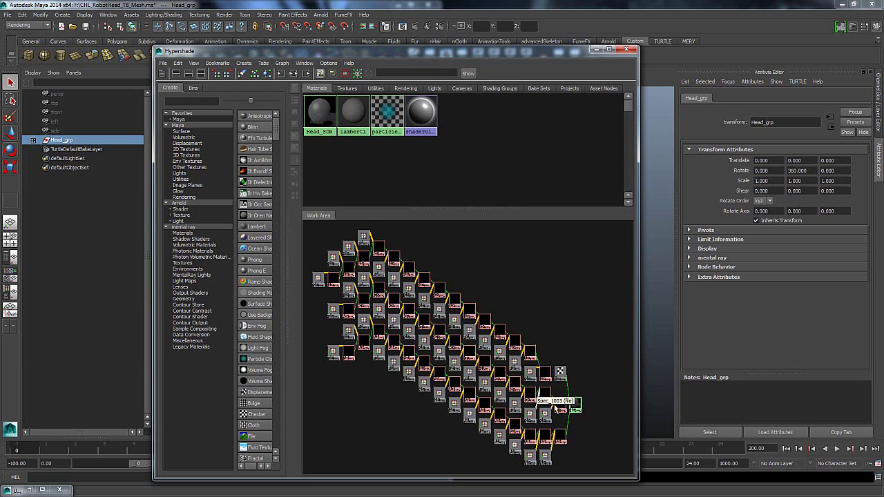
middle_click_drag(562, 404, 535, 322, "alt")
scroll(546, 380, "up", 5)
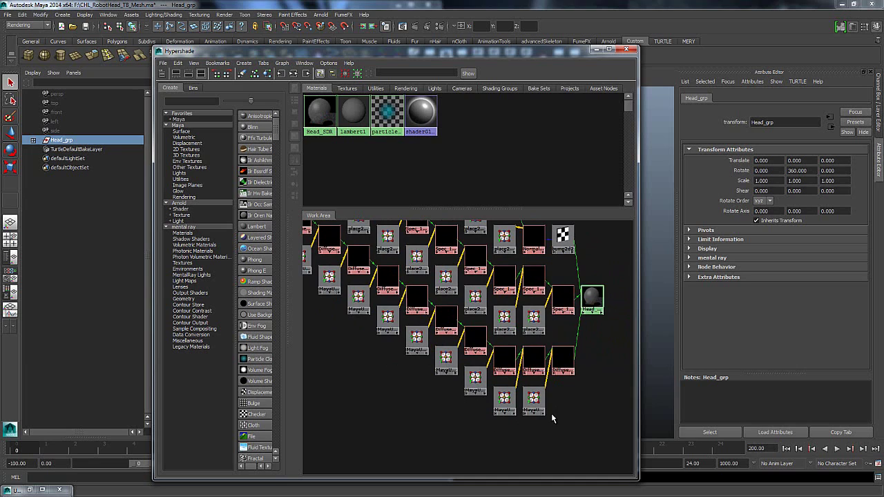
left_click(533, 404)
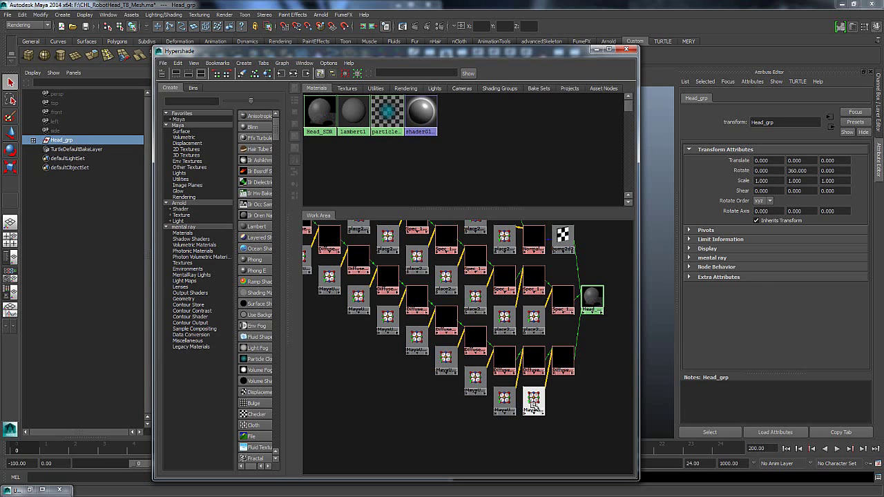
left_click(533, 403)
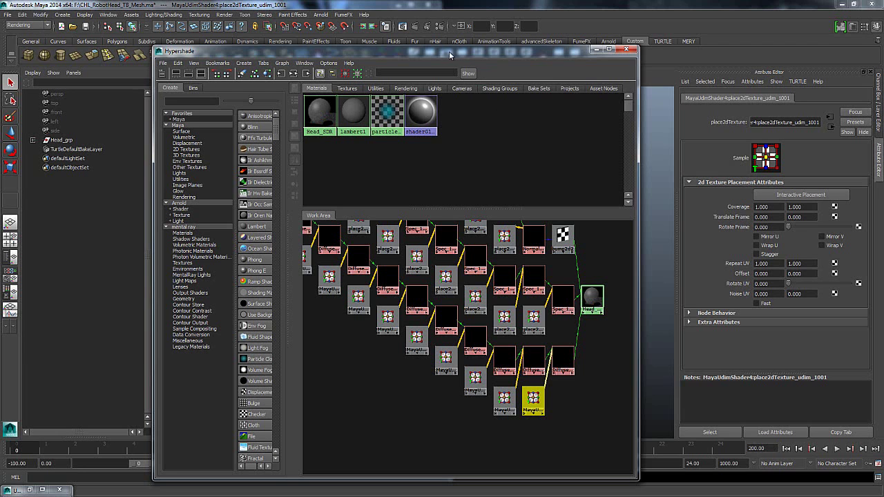
Step: Compare the place2dTexture_udim_1001 placement settings with Head_grp's first UV tile in the UV Texture Editor
left_click_drag(451, 56, 451, 80)
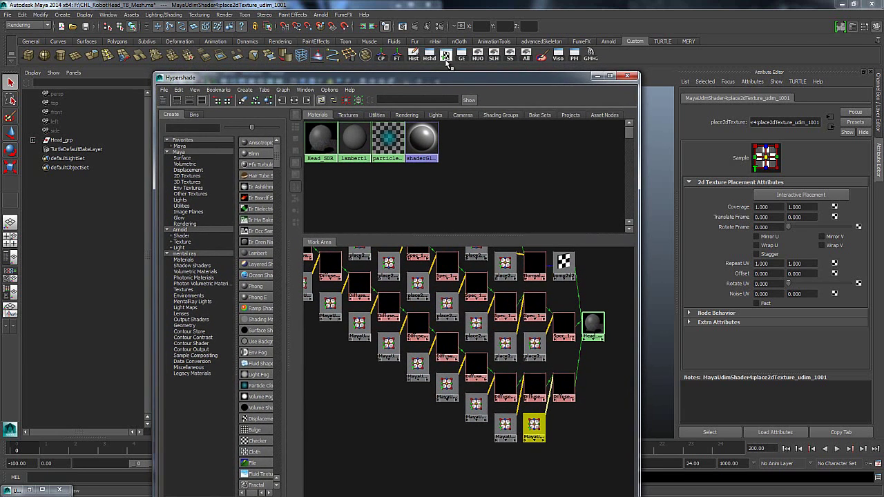
left_click(446, 55)
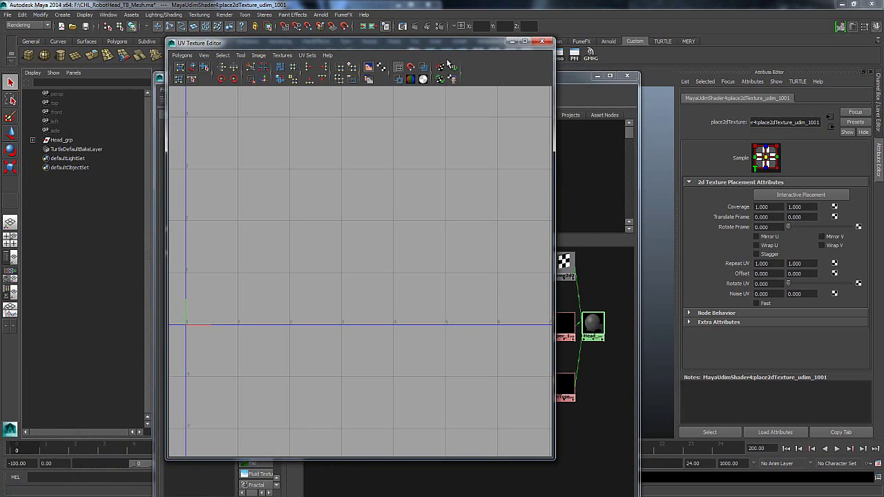
left_click(76, 141)
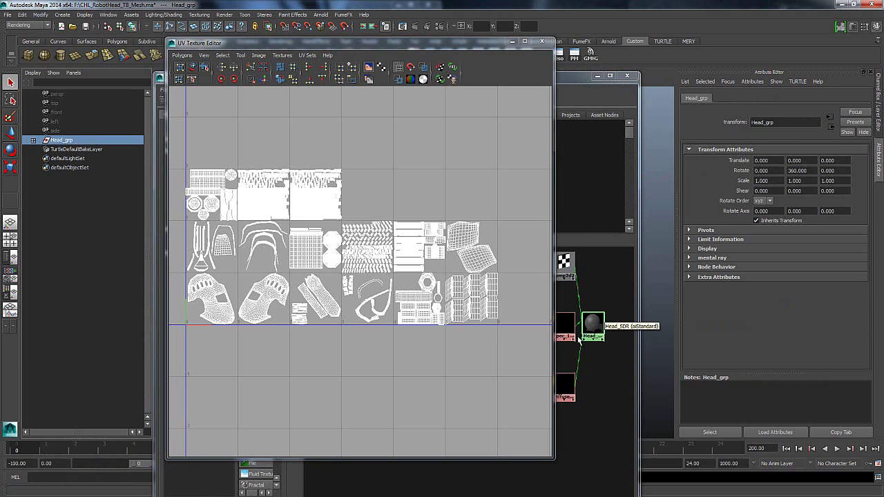
left_click(565, 388)
left_click(536, 428)
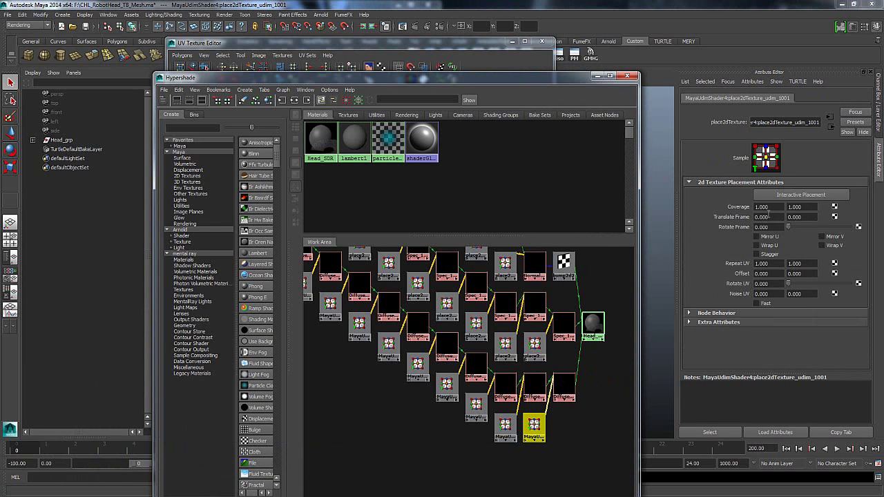
left_click(72, 142)
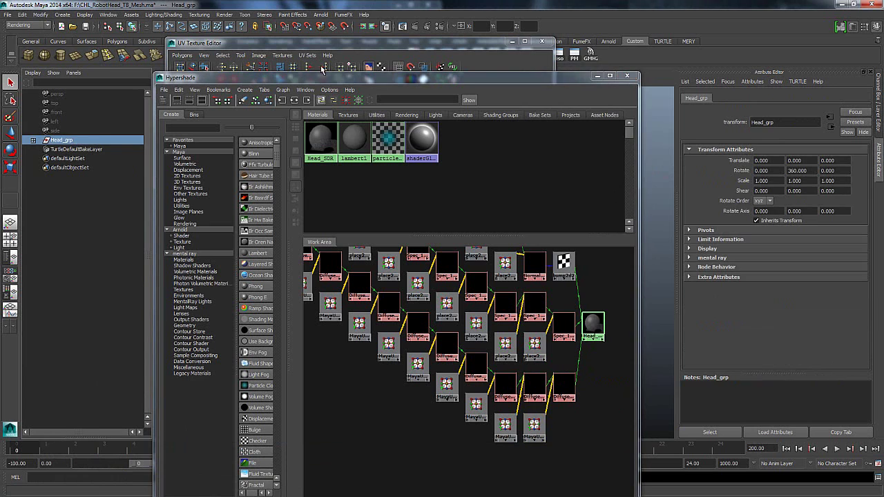
left_click(323, 49)
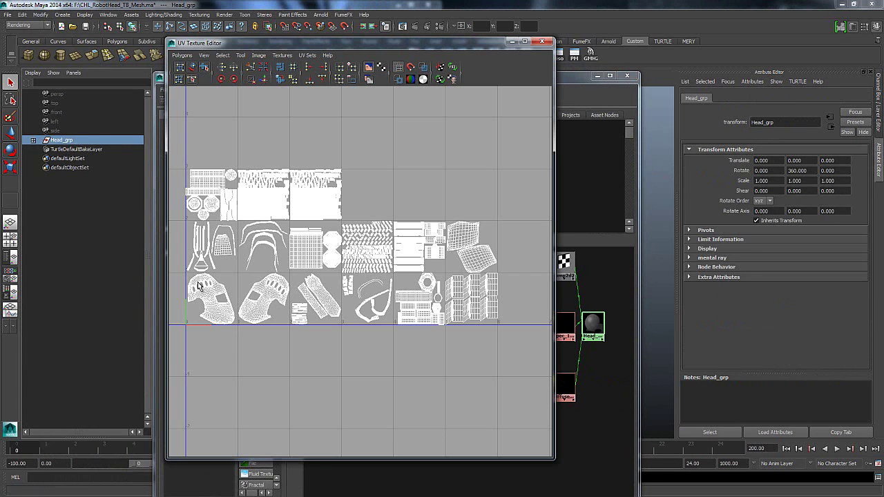
middle_click_drag(227, 277, 281, 292, "alt")
scroll(279, 269, "up", 2)
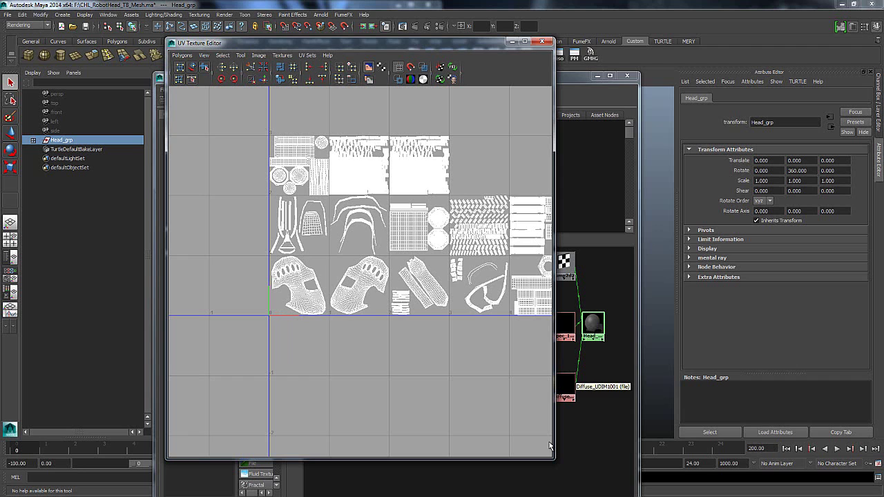
Step: Check the placement settings of place2dTexture_udim_1002 against Head_grp's UV tiles, and return to the place2dTexture_udim_1001 settings
left_click_drag(485, 42, 444, 42)
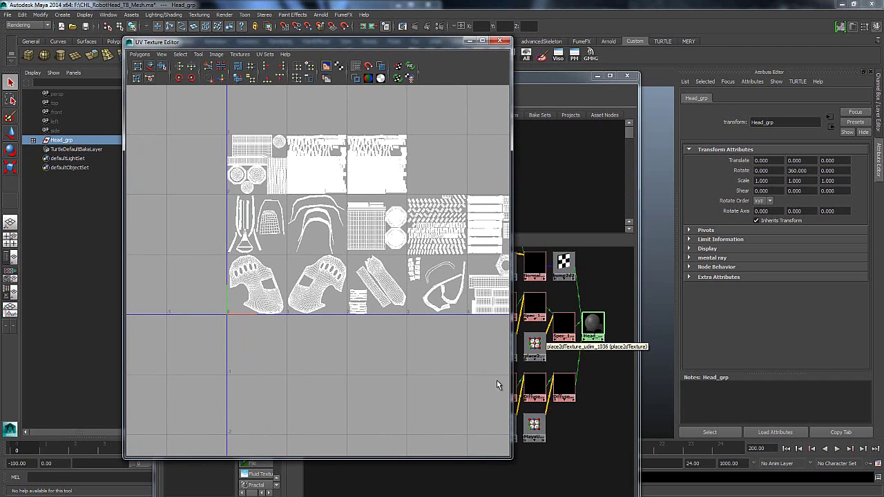
left_click(515, 425)
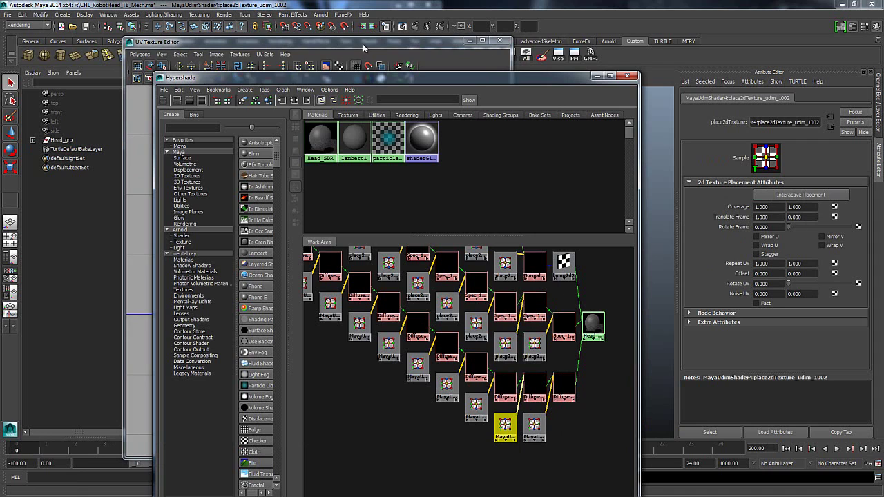
left_click(363, 45)
left_click(76, 140)
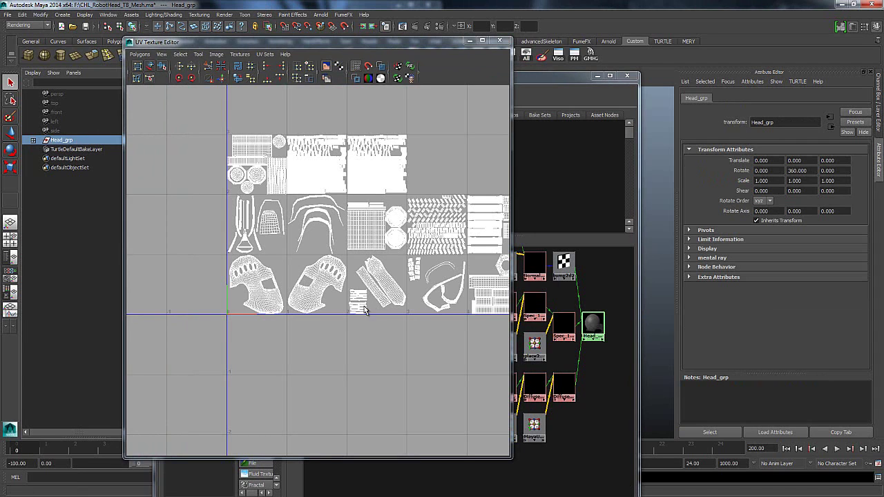
left_click(535, 434)
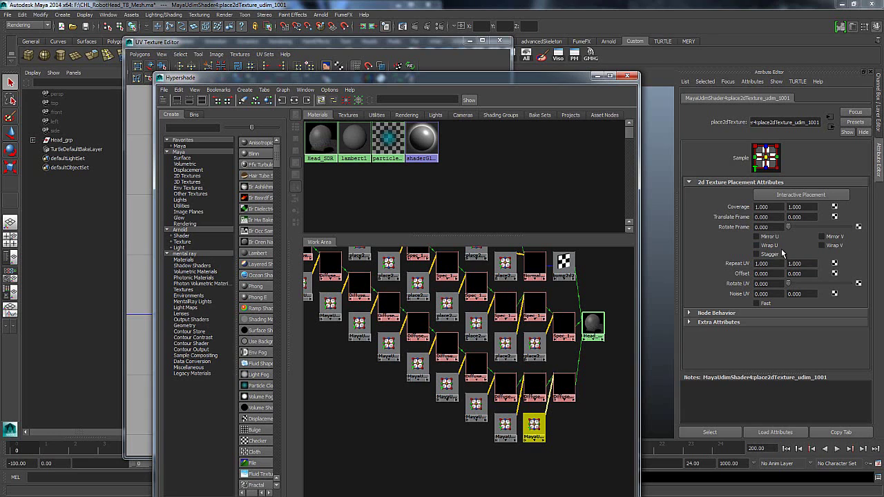
Step: Move the UV Texture Editor out of the way, reposition the Hypershade and clear the graph from its work area
left_click(414, 43)
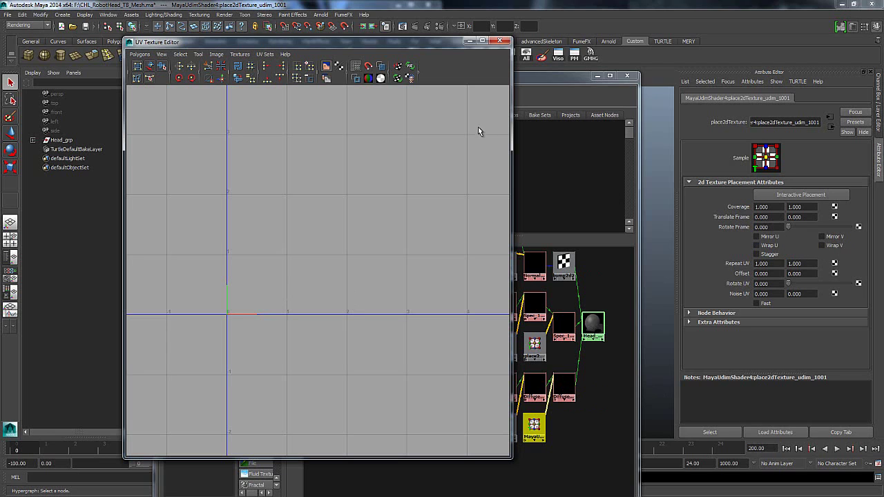
mouse_move(438, 43)
left_mouse_down()
mouse_move(308, 53)
mouse_move(434, 59)
left_mouse_up()
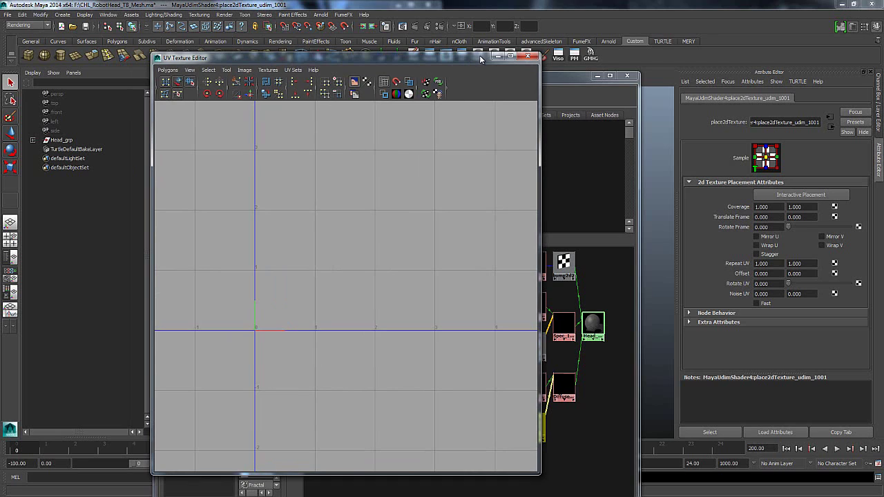
left_click_drag(479, 55, 0, 50)
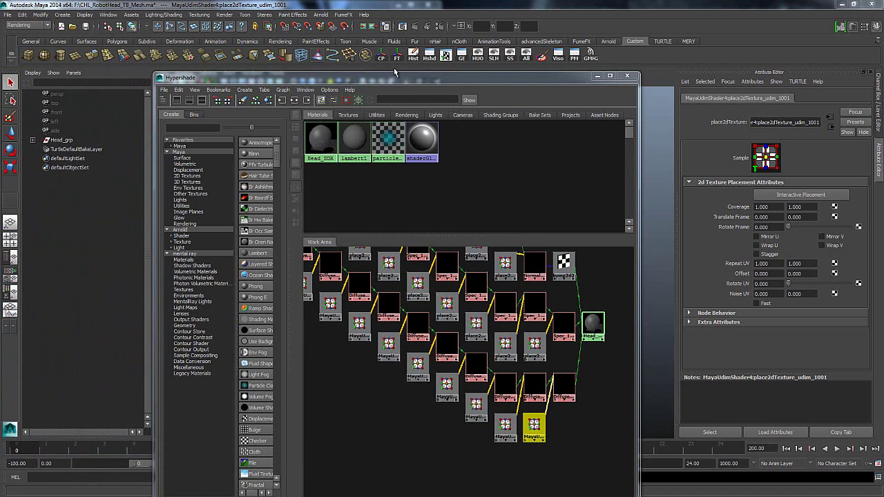
left_click_drag(395, 76, 401, 55)
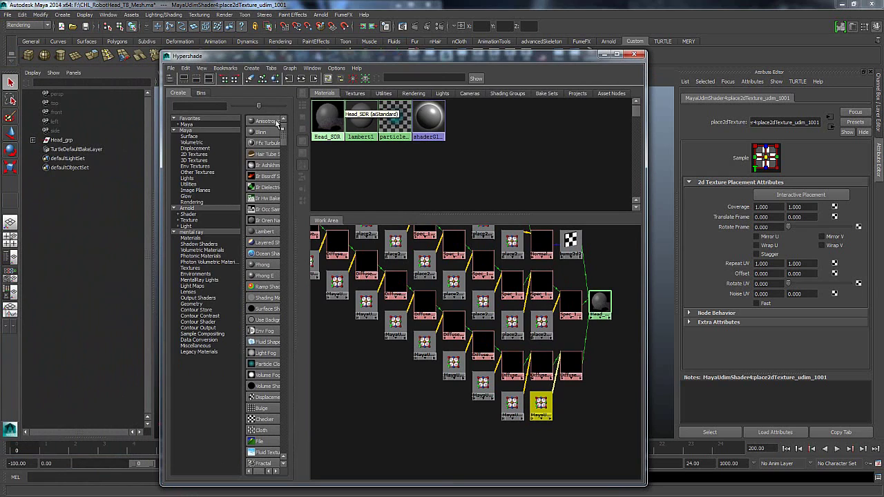
left_click(249, 78)
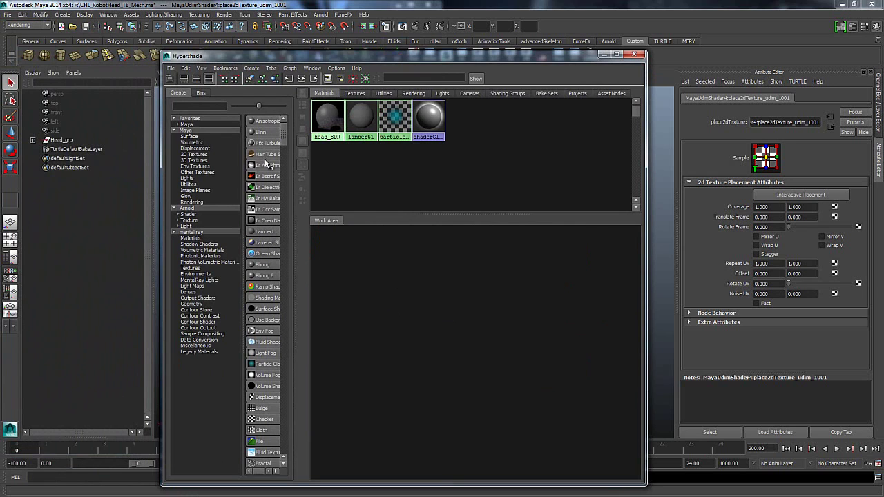
Step: Create a new Lambert material in the Hypershade and rename it Head_SDR_01
left_click(263, 232)
left_click_drag(326, 234, 340, 239)
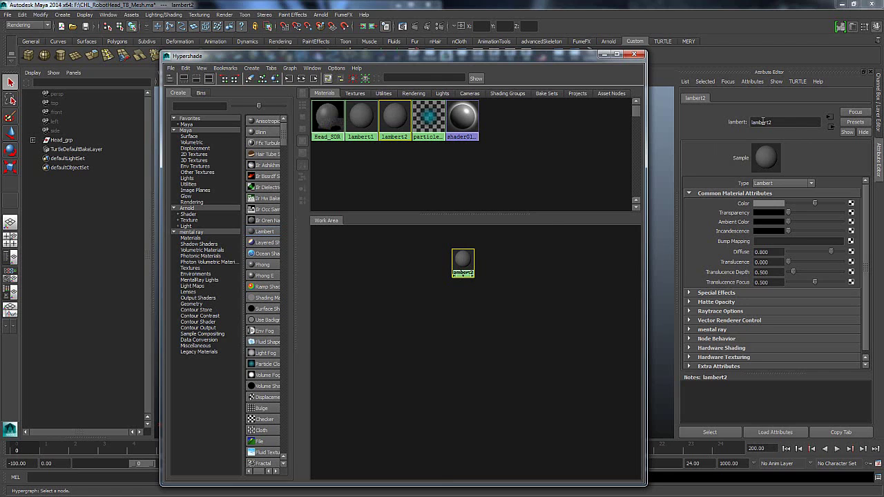
left_click_drag(782, 121, 726, 117)
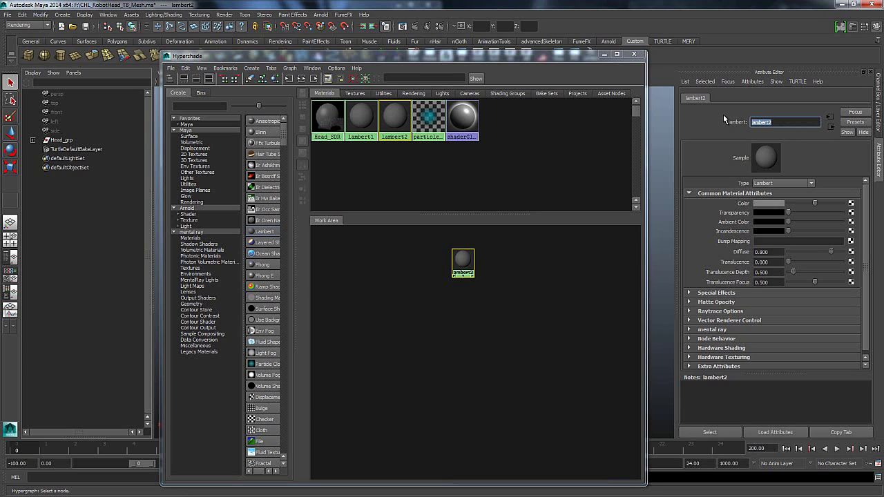
type("r")
type("ead")
type("_SDR")
type("_01")
key("Return")
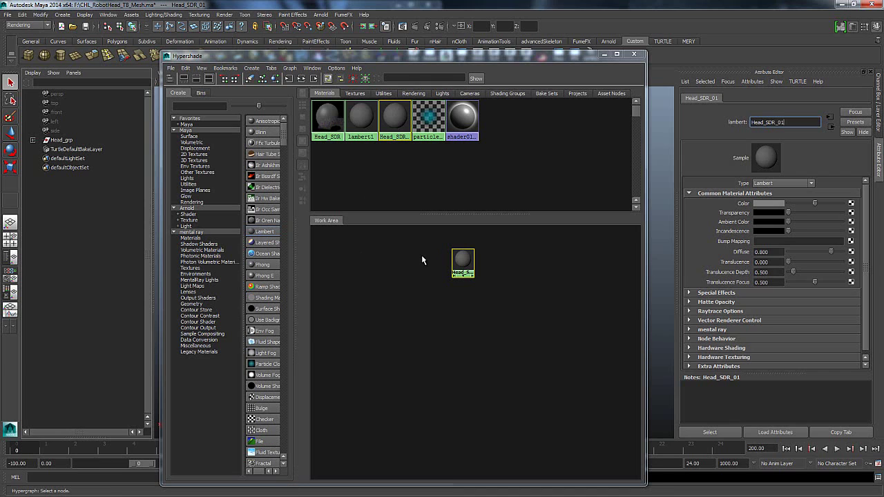
Step: Add three file texture nodes with 2D placement beside the Head_SDR_01 material in the work area
middle_click_drag(434, 260, 458, 308, "alt")
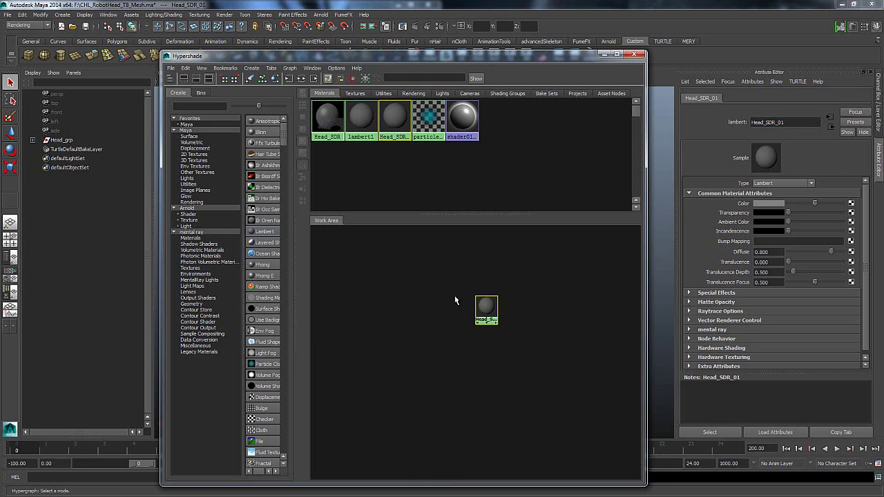
left_click(266, 442)
left_click(267, 442)
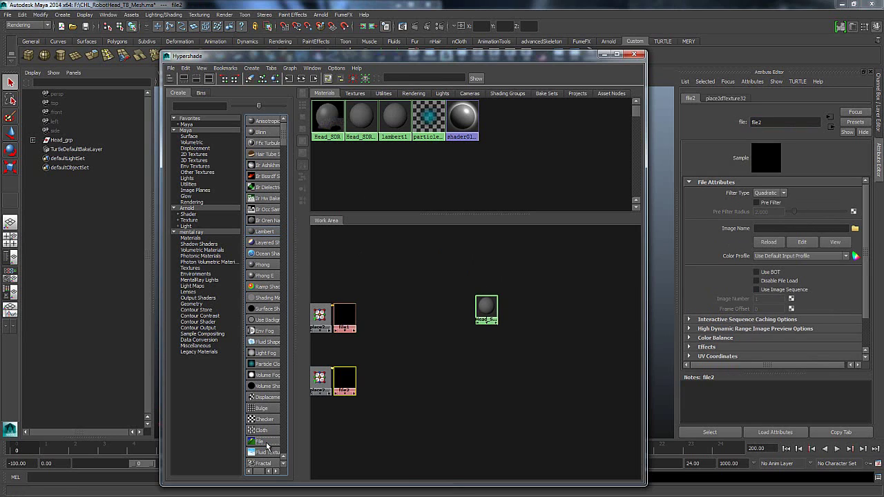
left_click(266, 442)
middle_click_drag(454, 318, 497, 320, "alt")
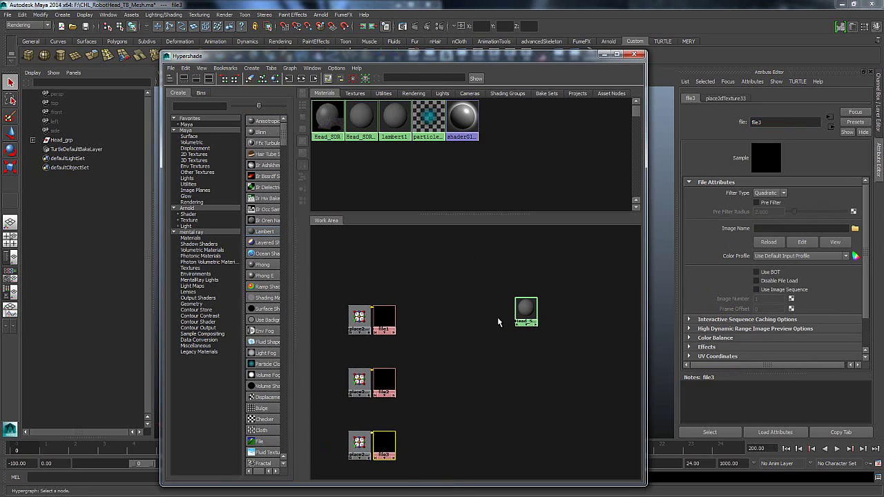
Step: Rename the first of the three file texture nodes to Dif_01
left_click(381, 318)
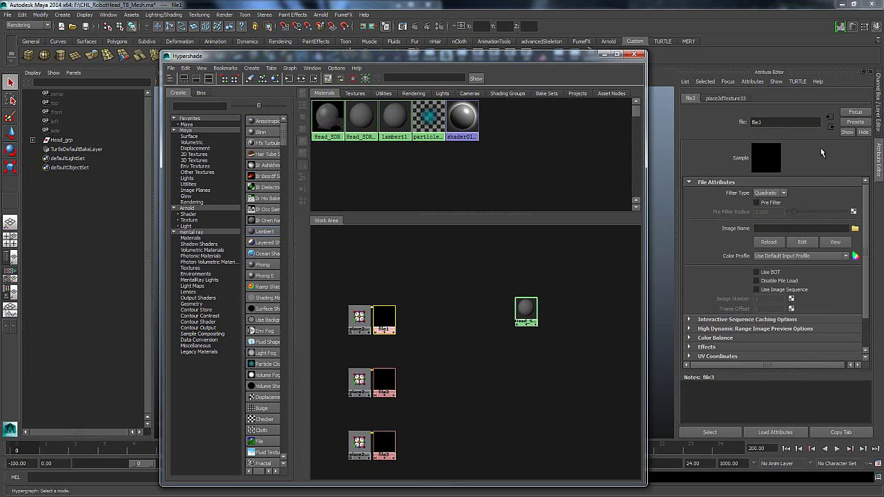
double_click(783, 122)
type("D")
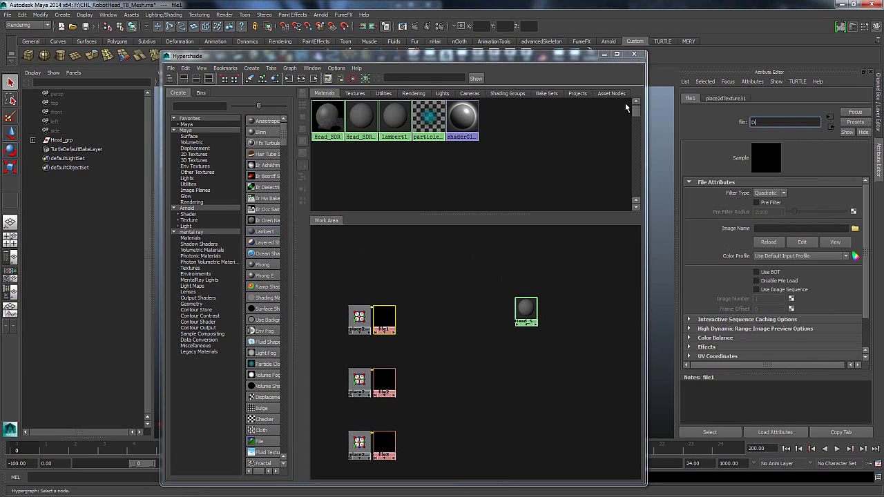
type("iff_")
type("01")
key("Return")
Step: Graph the Head_SDR network and examine how its chained Spec file texture nodes are named and linked
right_click(330, 118)
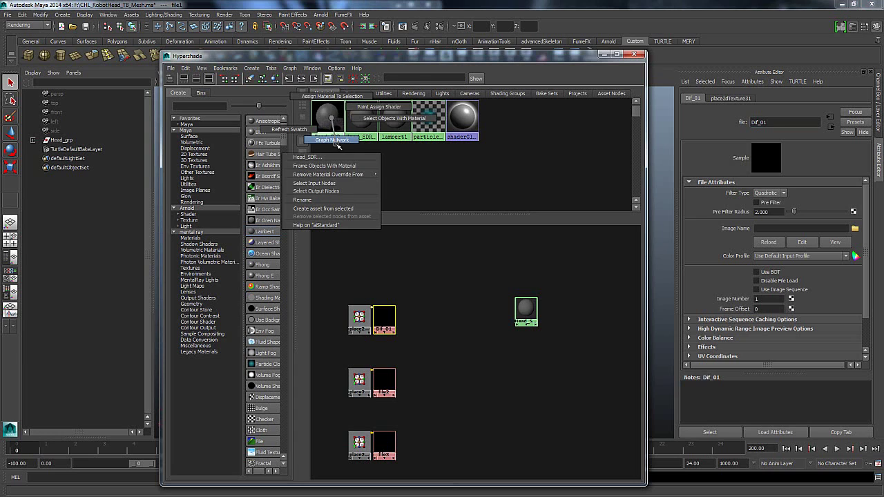
left_click(331, 138)
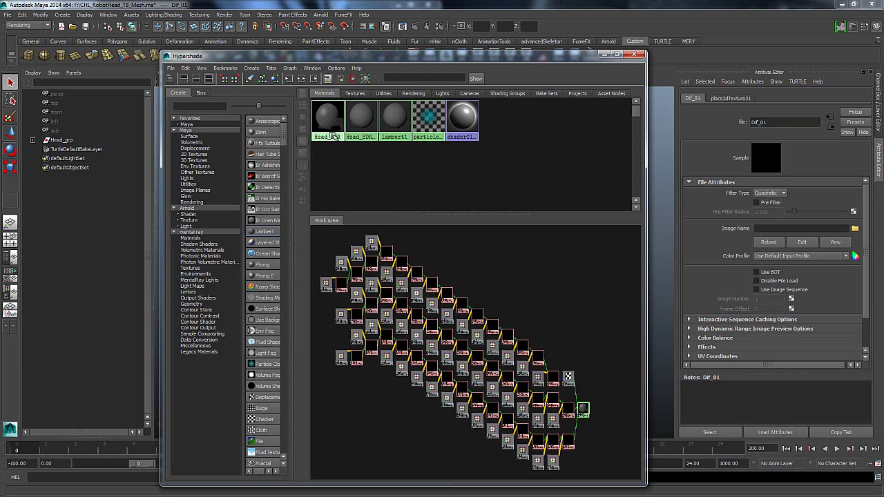
left_click(568, 408)
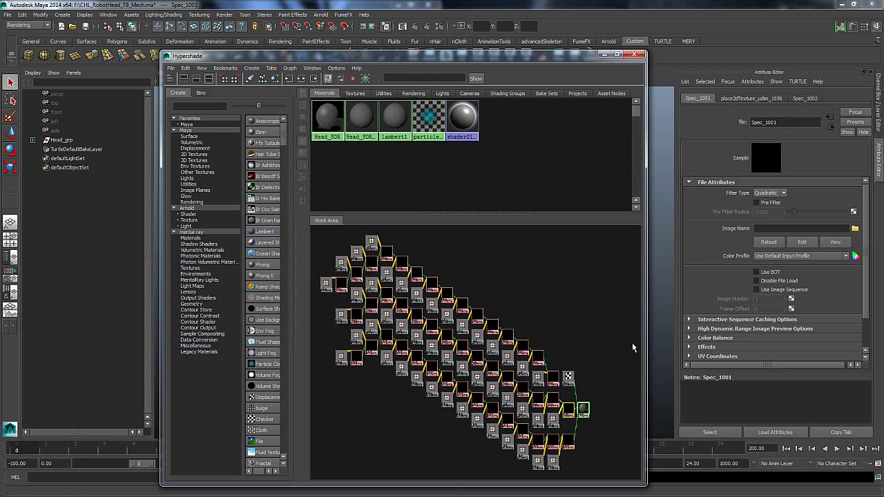
left_click(553, 402)
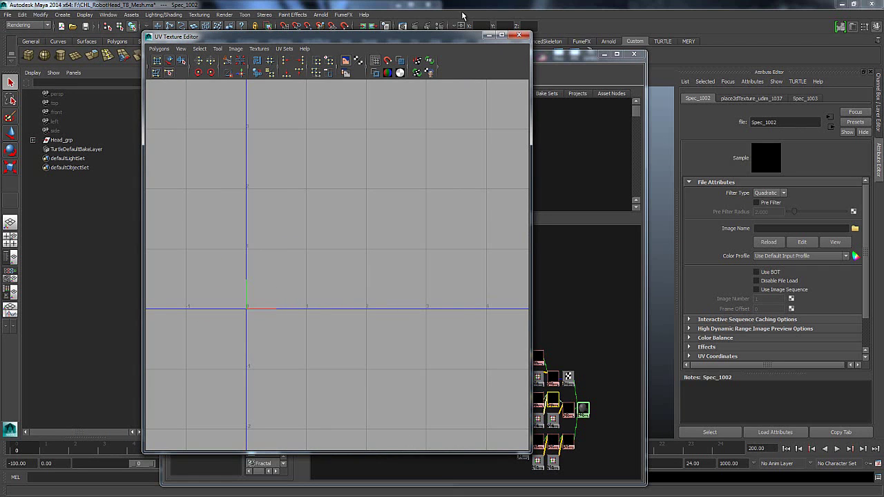
left_click(414, 38)
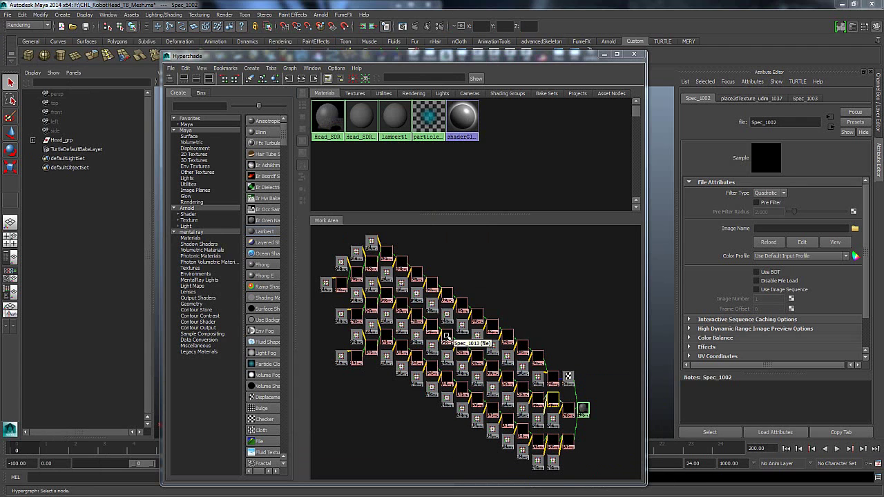
left_click(493, 353)
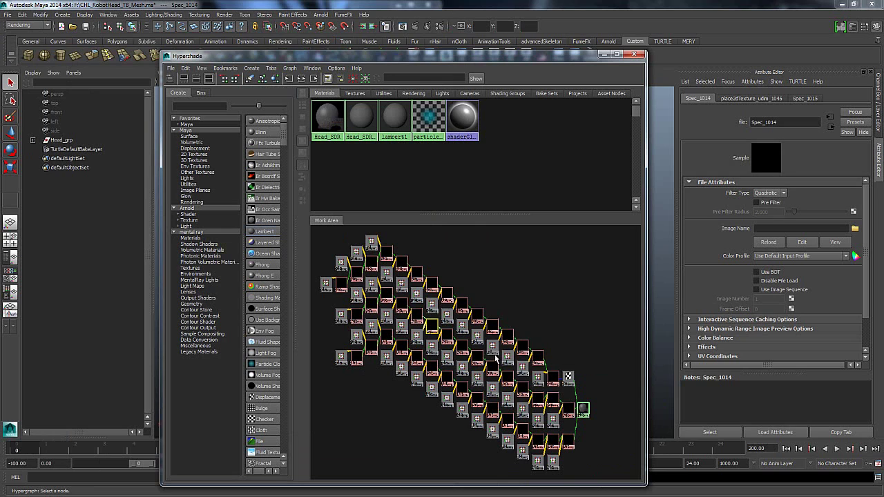
left_click(523, 390)
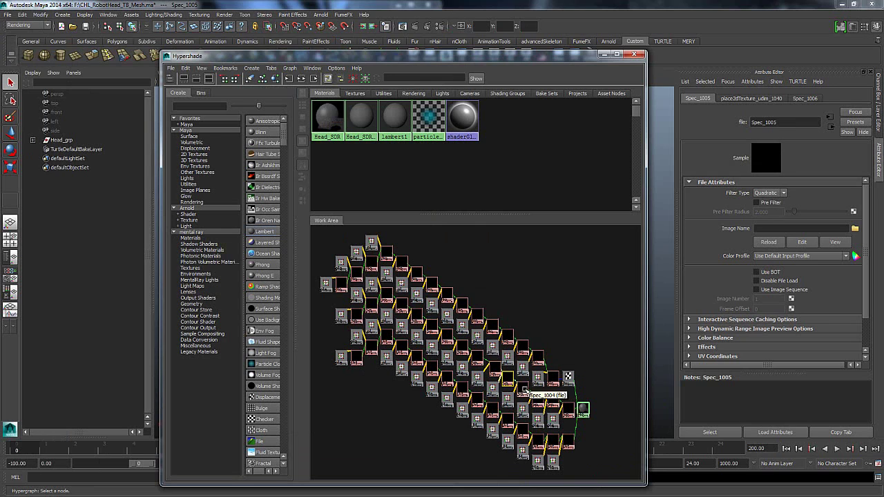
left_click(475, 357)
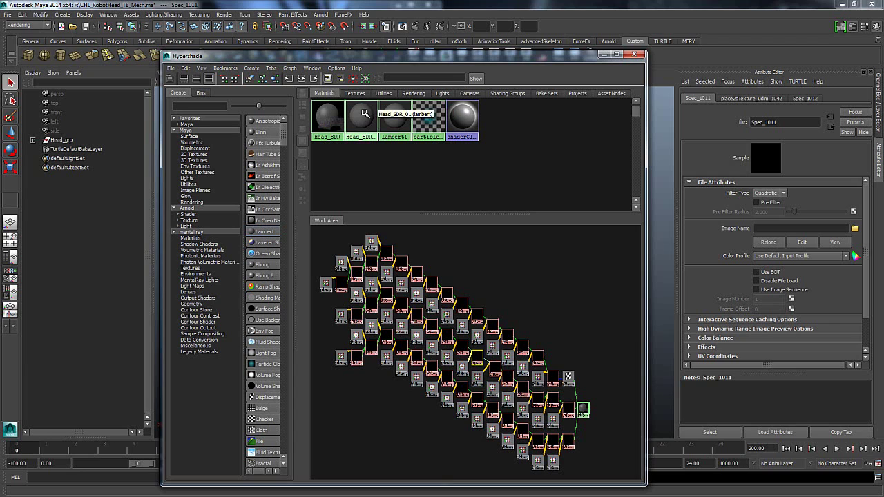
Step: Graph the Head_SDR_01 network on its own and create three new file texture nodes beside the material
right_click_drag(364, 129, 368, 136)
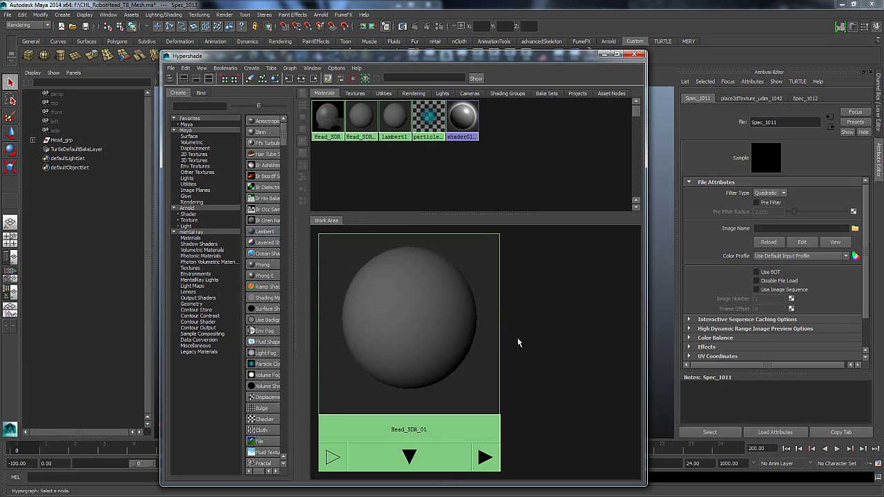
right_click_drag(517, 339, 384, 322, "alt")
middle_click_drag(428, 322, 463, 283, "alt")
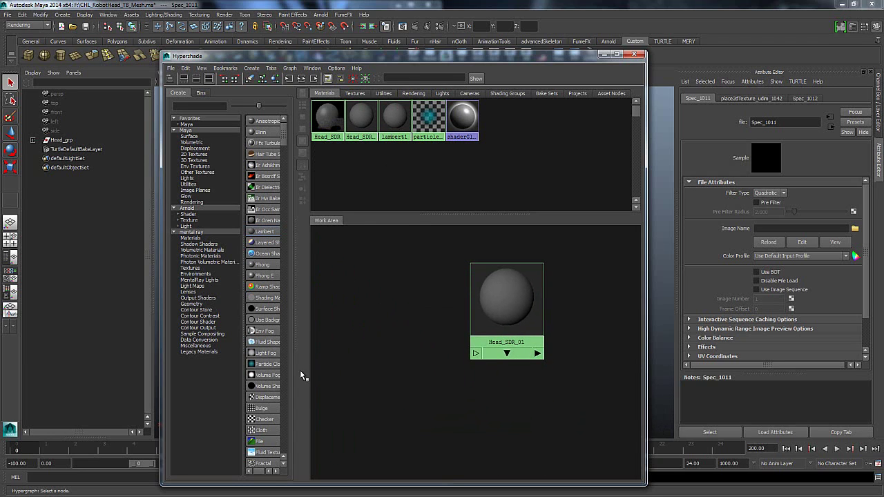
left_click(266, 441)
left_click(266, 441)
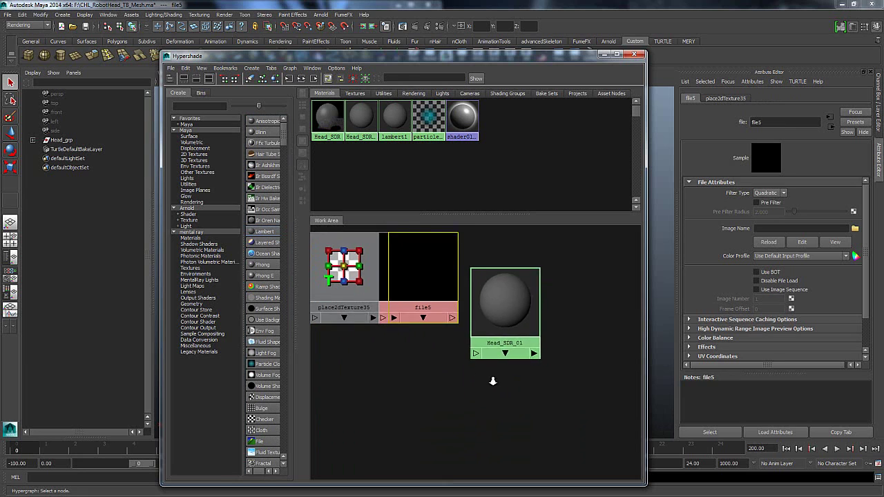
left_click(259, 442)
Step: Arrange the three file nodes in a column, each with its place2dTexture node beside it
left_click_drag(452, 325, 376, 442)
left_click_drag(444, 314, 355, 438)
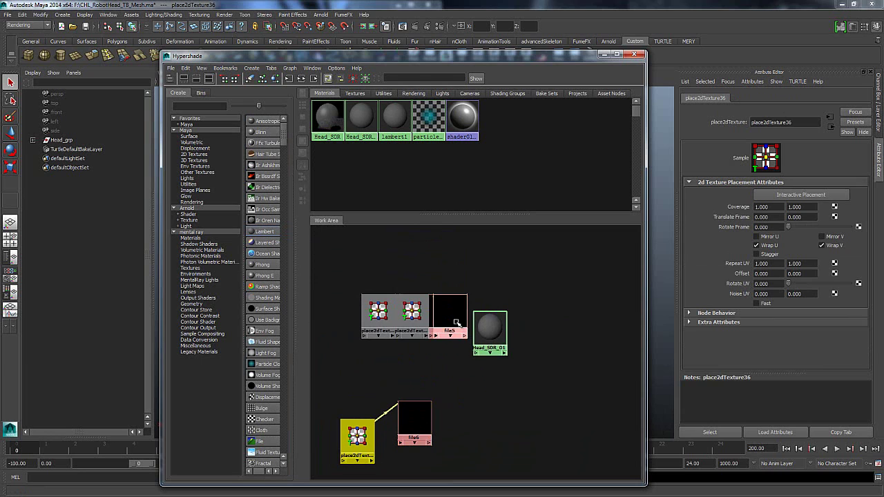
left_click_drag(458, 322, 425, 370)
left_click_drag(416, 312, 373, 369)
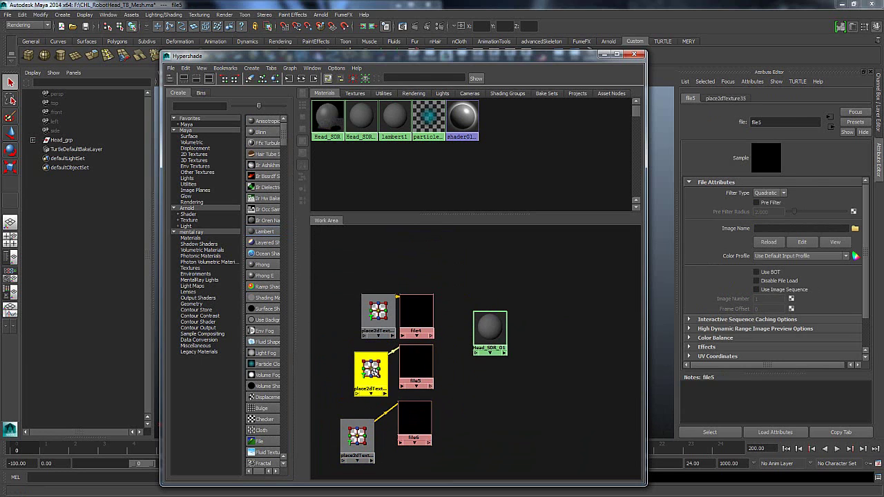
left_click_drag(378, 312, 367, 310)
Step: Rename the uppermost file node Dif_02 and connect it to the Color of Head_SDR_01
left_click(423, 311)
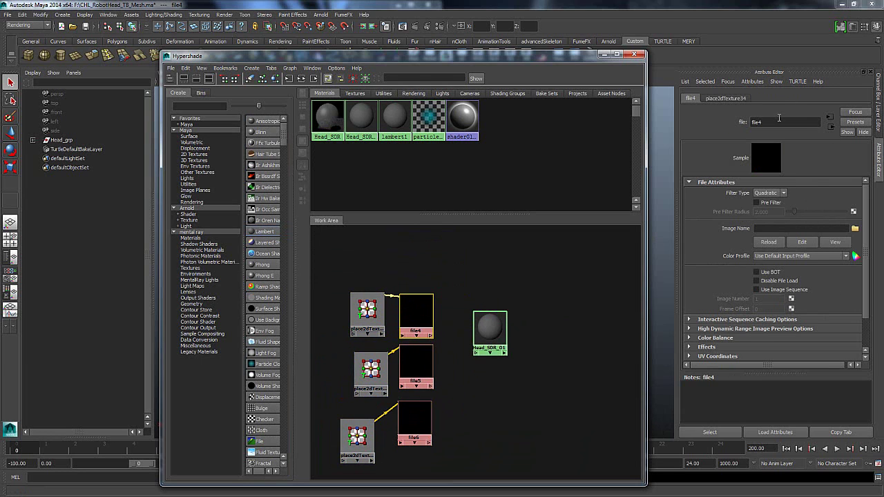
type("Di")
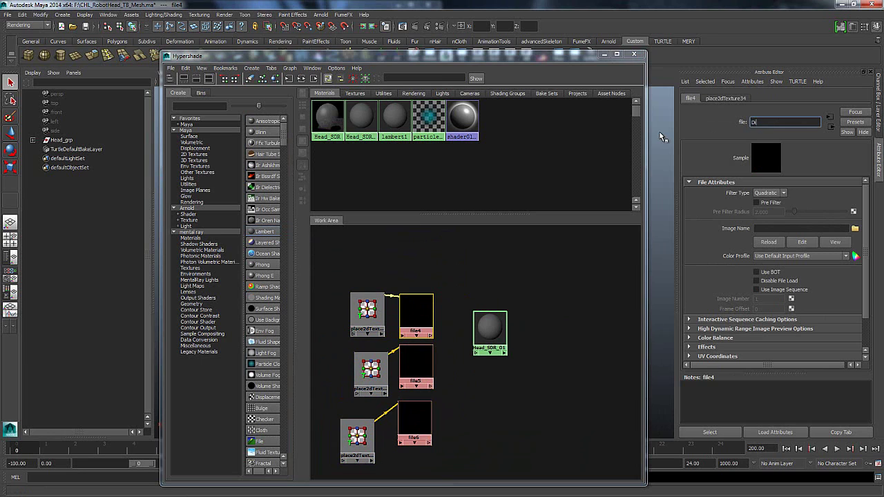
type("f_02")
key("Return")
left_click(491, 330)
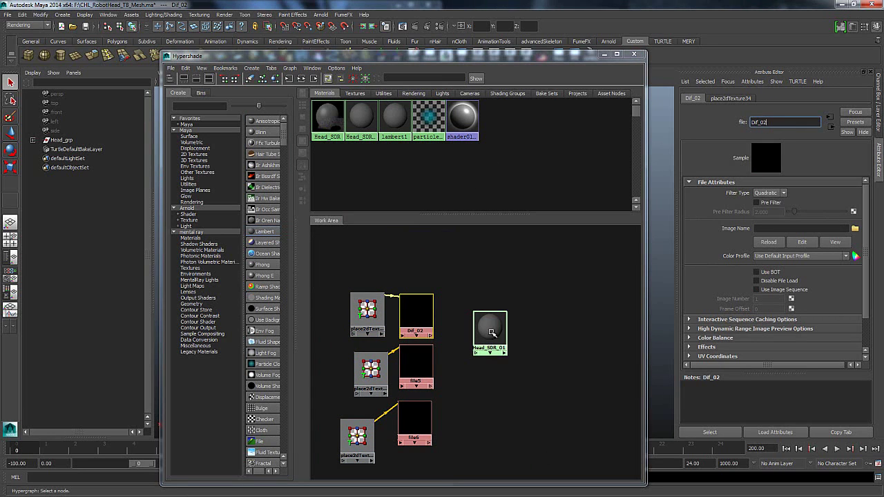
middle_click_drag(406, 308, 770, 205)
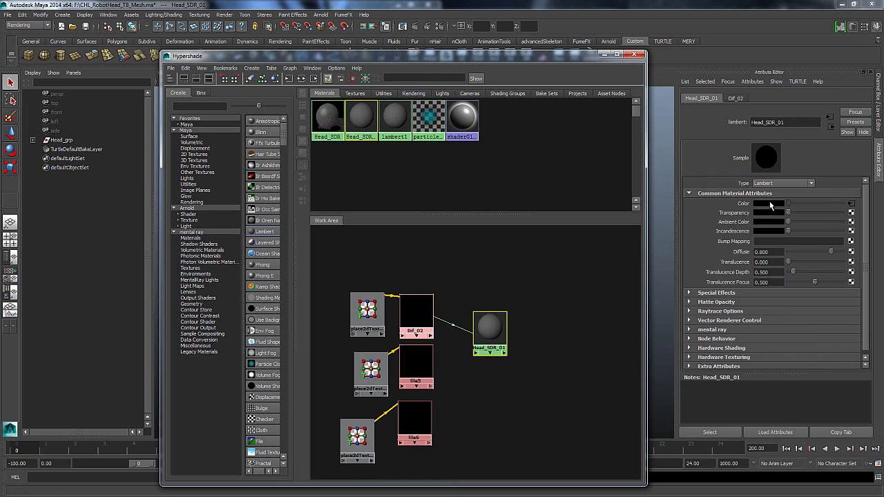
Step: Rename the middle file node Dif_03 and the lowest file node Dif_04
left_click(416, 365)
double_click(778, 122)
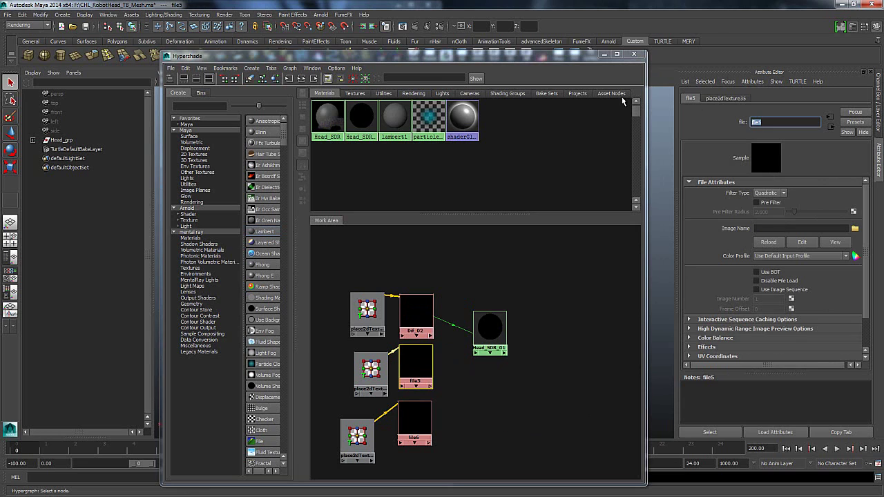
type("Dif_03")
key("Return")
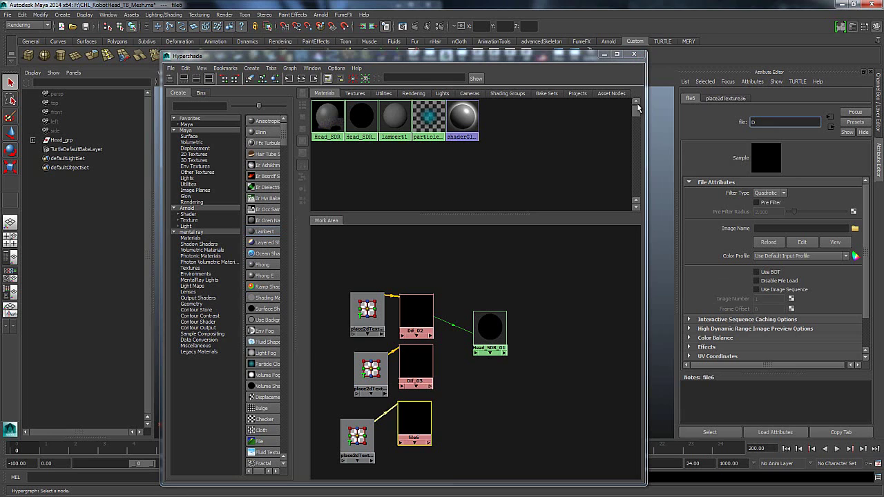
type("if")
key("BackSpace")
type("f_04")
key("Return")
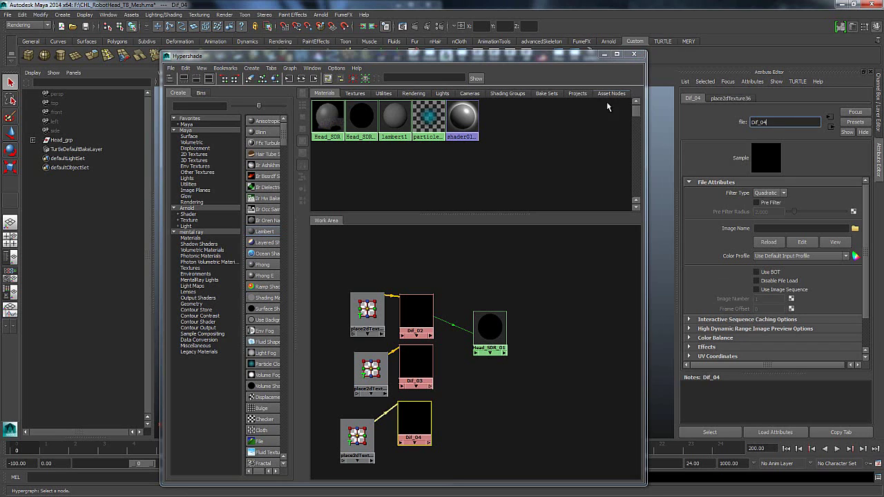
Step: Chain the file textures by connecting Dif_03 to Dif_02's defaultColor and Dif_04 to Dif_03's defaultColor
left_click_drag(355, 438, 372, 432)
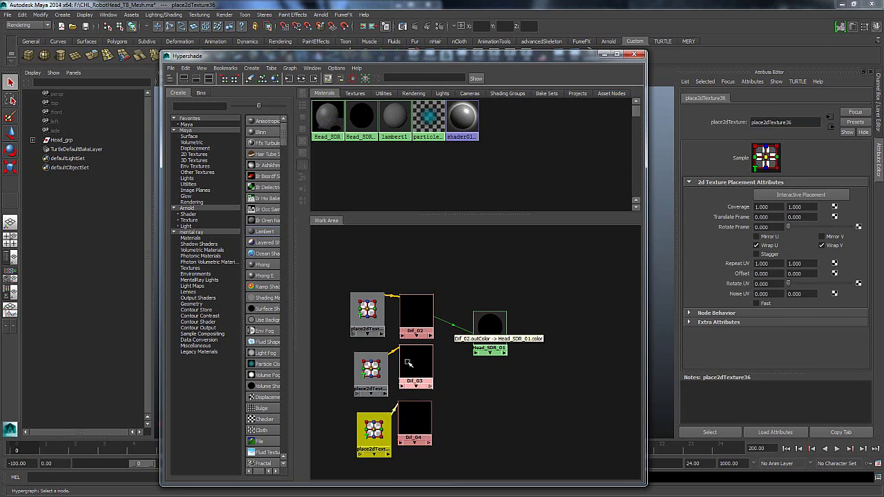
middle_click_drag(418, 366, 417, 312)
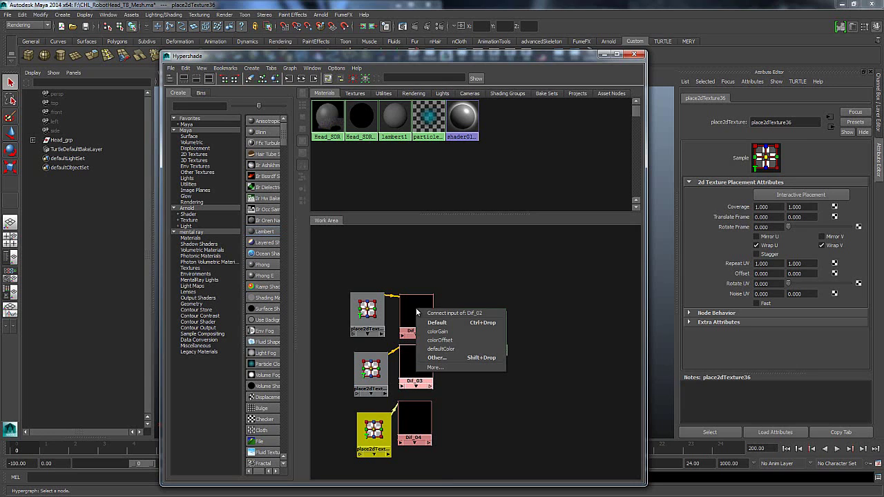
left_click(450, 348)
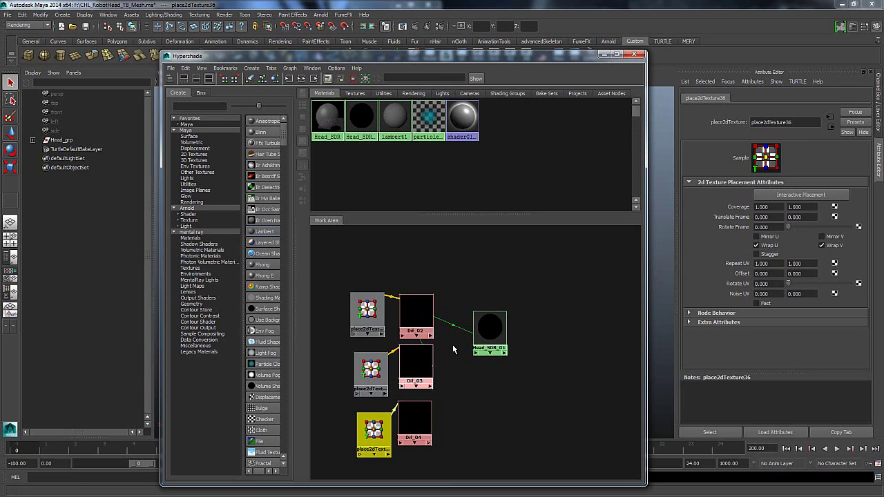
left_click(421, 366)
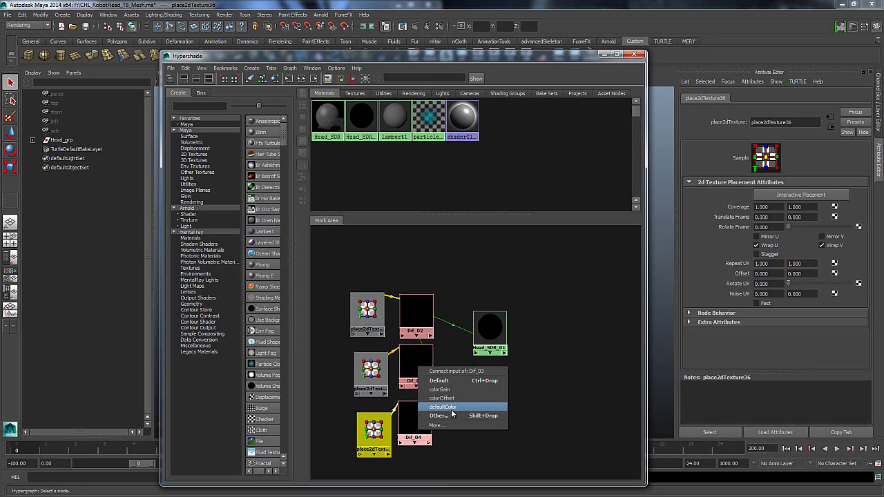
left_click(445, 407)
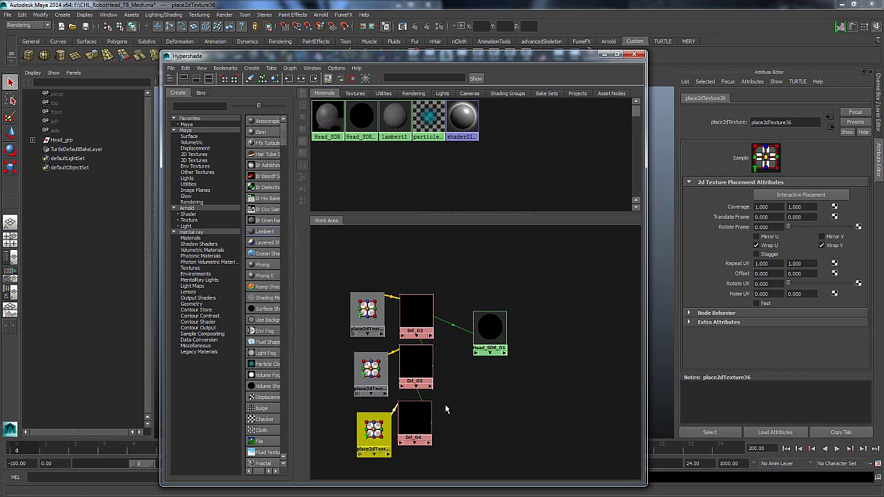
Step: Turn off Wrap U and Wrap V on the place2dTexture node of Dif_02
left_click(373, 312)
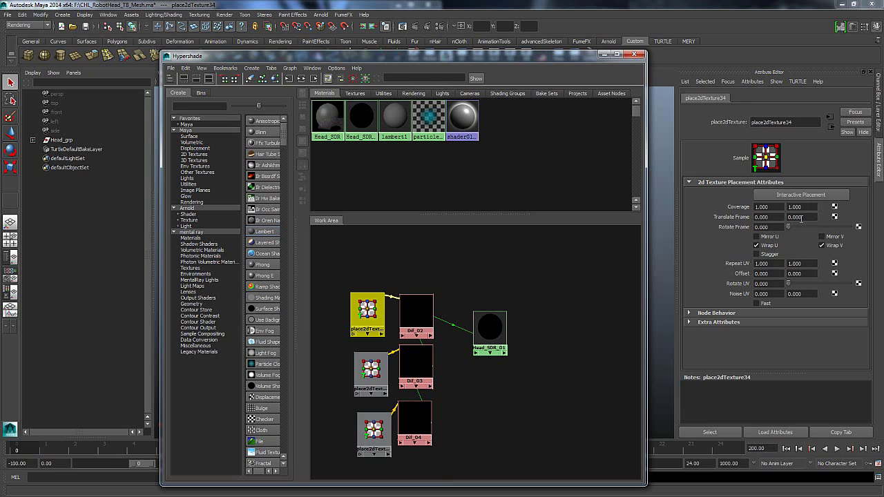
left_click(769, 246)
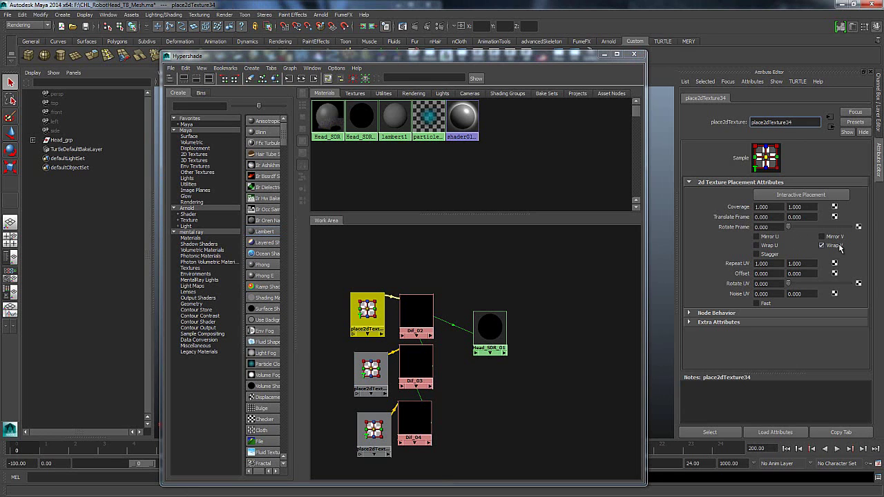
left_click(834, 246)
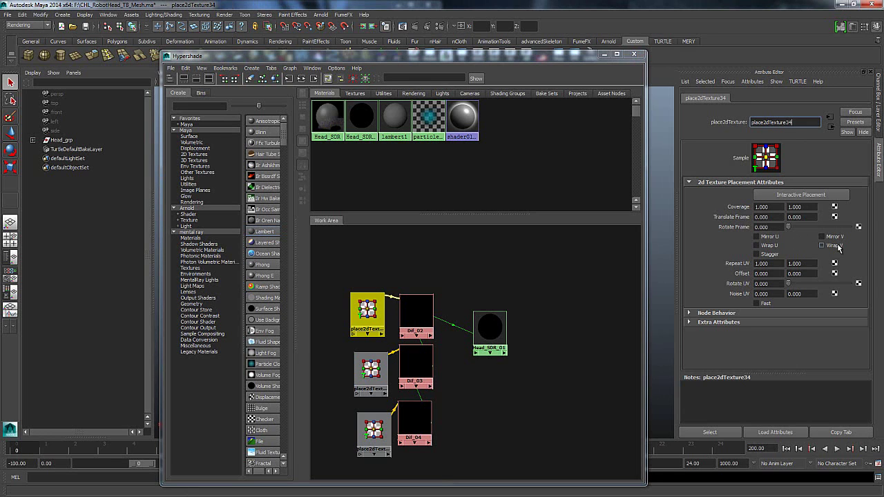
Step: On Dif_03's place2dTexture node, set the first Translate Frame value to 1 and turn off Wrap U and Wrap V
left_click(359, 371)
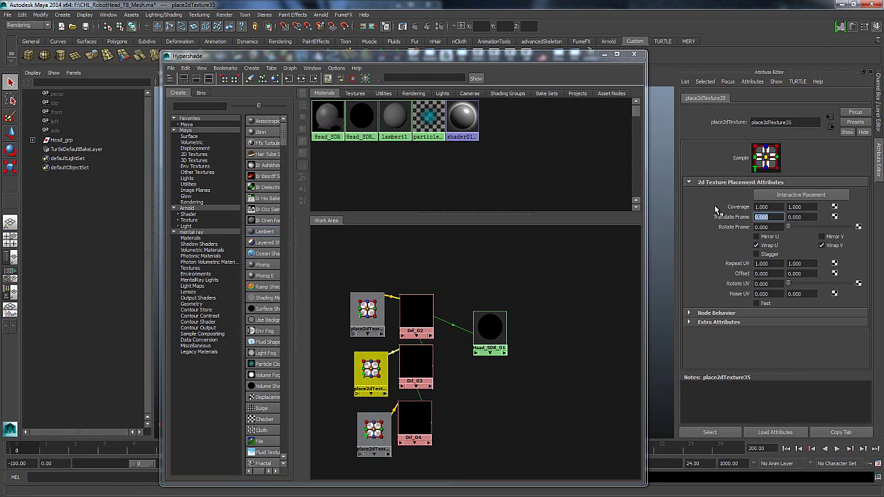
type("1")
key("Return")
left_click(768, 246)
left_click(835, 245)
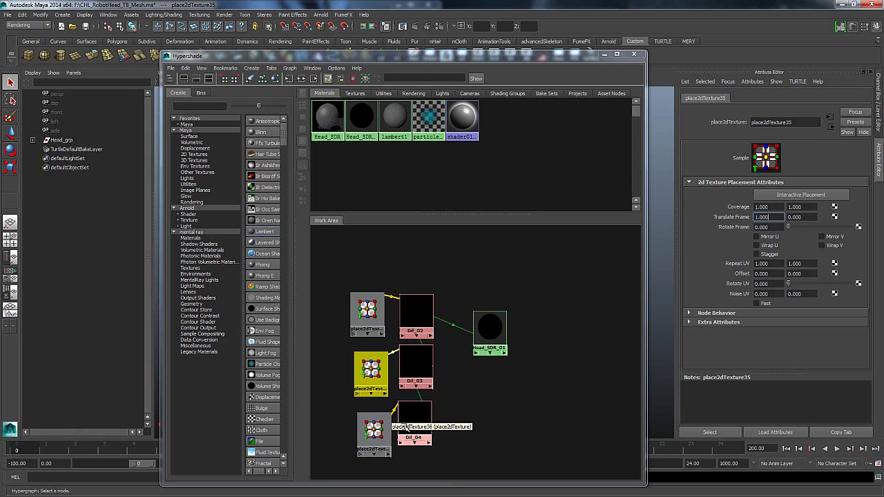
Step: Set the first Translate Frame value to 2 on Dif_04's place2dTexture node
left_click(376, 431)
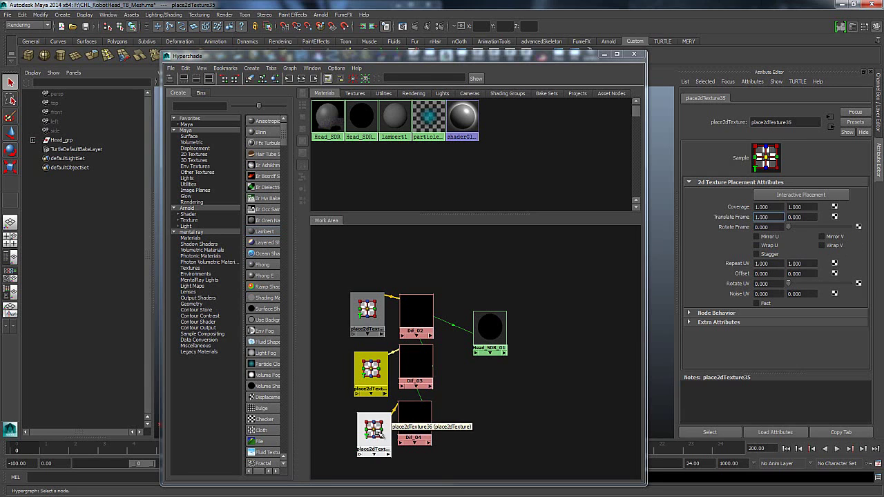
left_click(773, 218)
type("2")
key("Return")
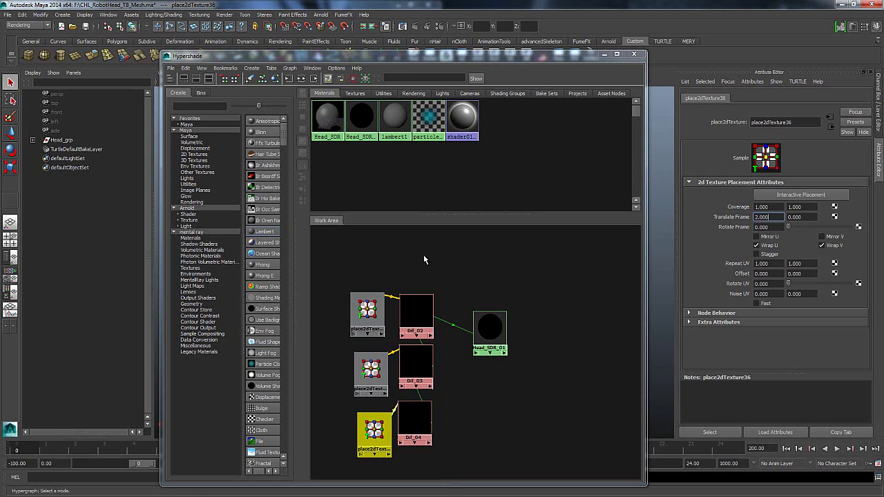
Step: Create a fourth file texture, place it with its place2dTexture node below Dif_04, and connect it to Dif_04's defaultColor
scroll(436, 284, "down", 3)
left_click(259, 441)
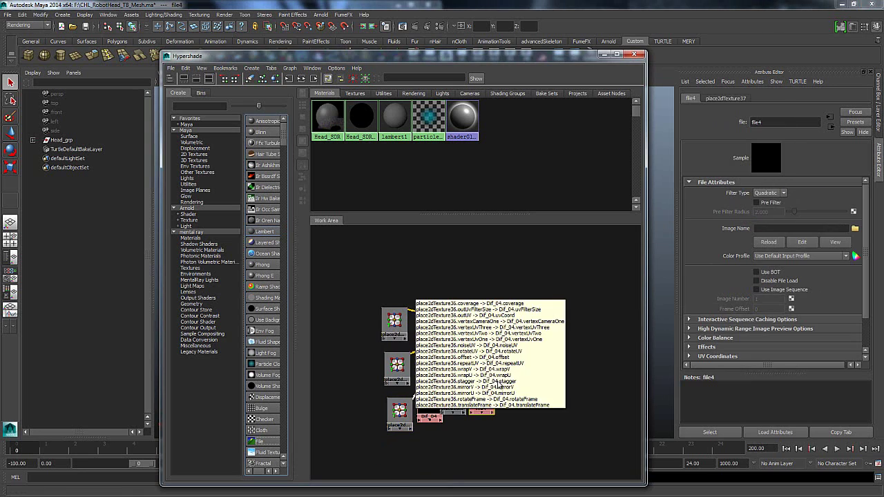
left_click(446, 406)
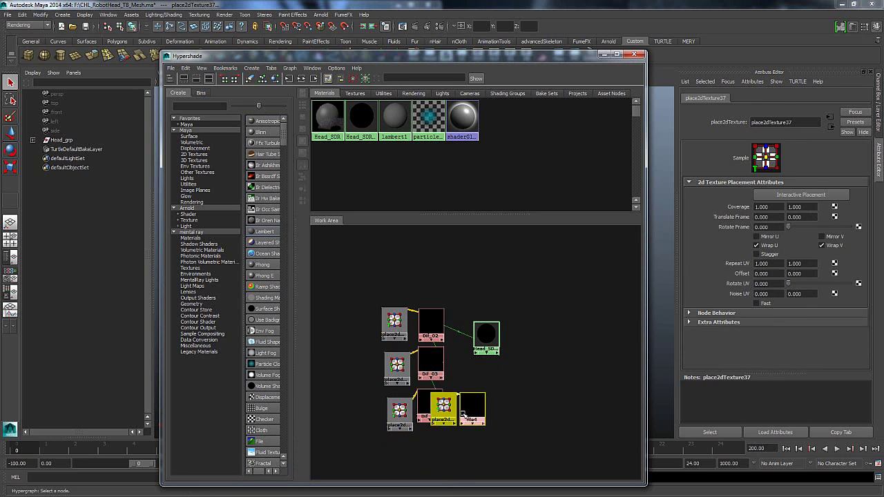
left_click_drag(461, 412, 426, 467)
left_click(435, 426)
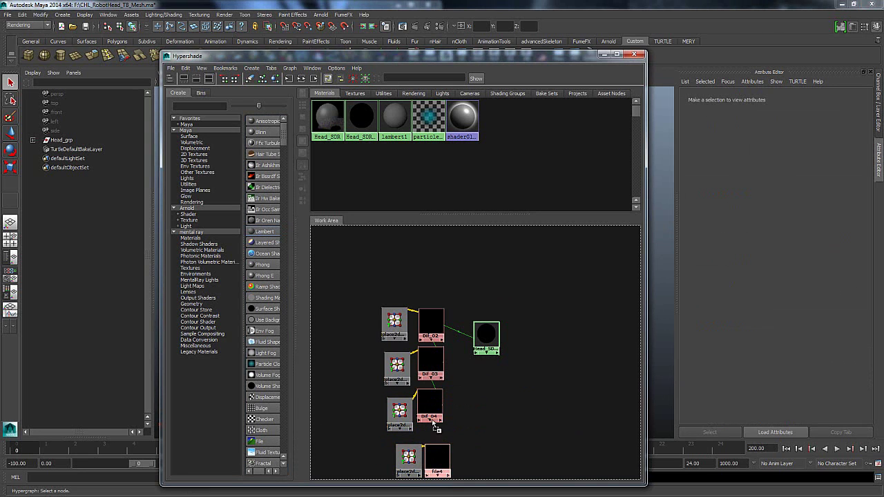
left_click(433, 423)
left_click(466, 450)
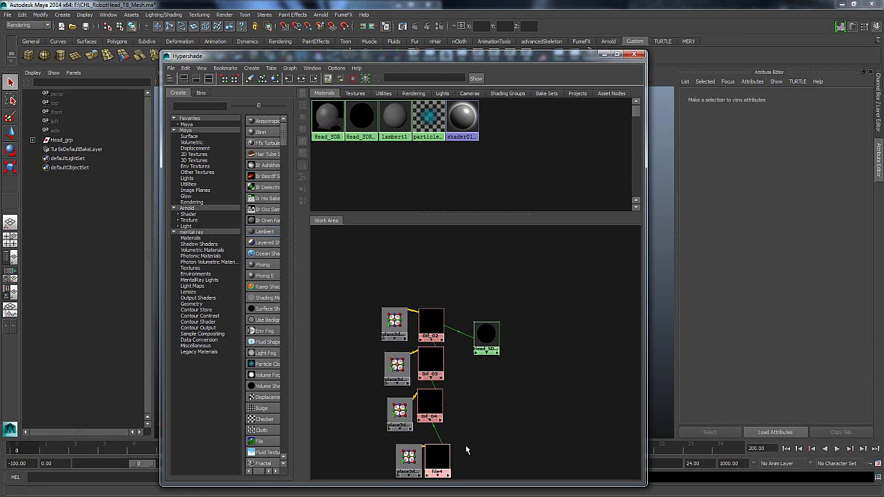
Step: On the fourth file texture's place2dTexture node, turn off Wrap U and Wrap V and set the first Translate Frame value to 3
left_click(407, 457)
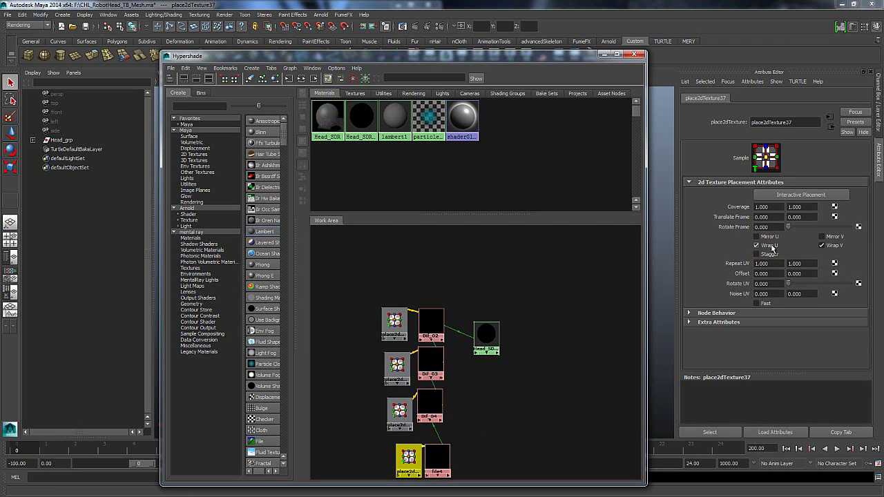
left_click(770, 246)
left_click(832, 247)
left_click(768, 218)
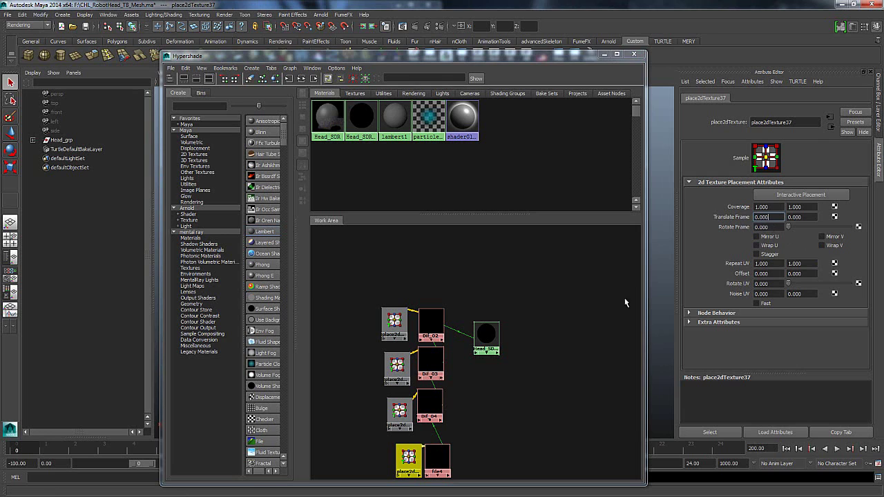
left_click(398, 411)
left_click(406, 459)
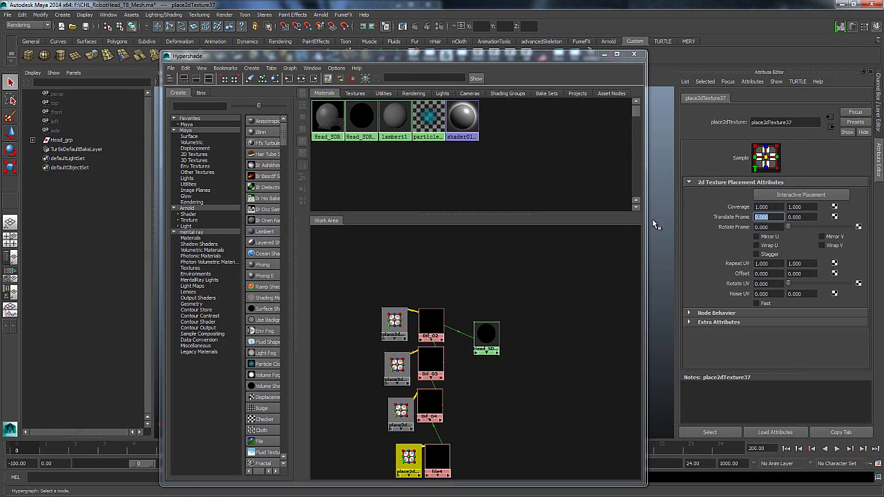
type("3")
key("Return")
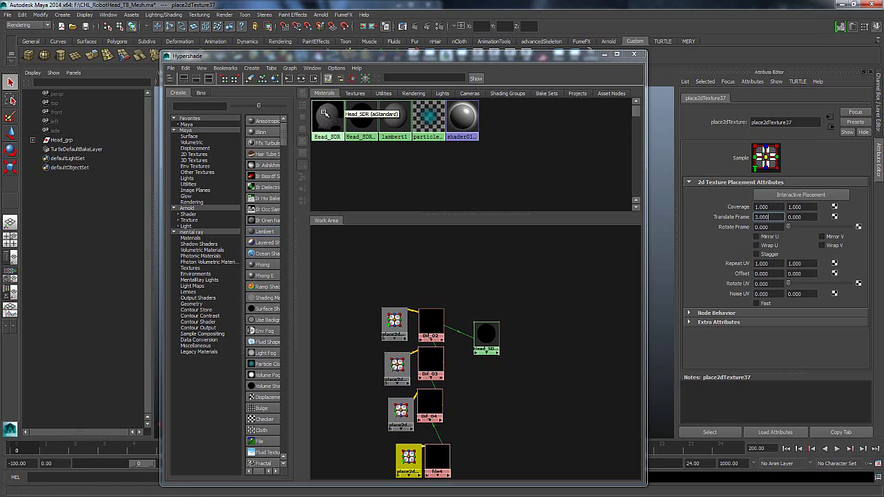
Step: Graph the full shading network of the original Head_SDR material in the work area
left_click(332, 136)
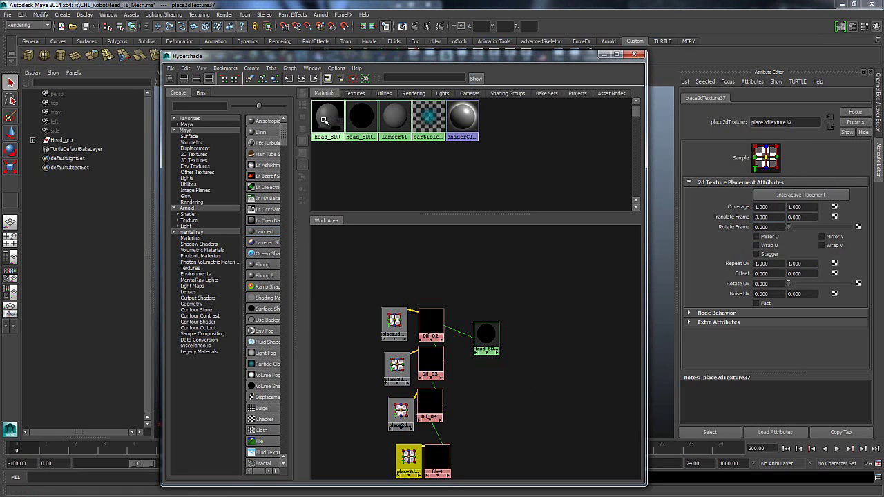
right_click(329, 120)
left_click(330, 135)
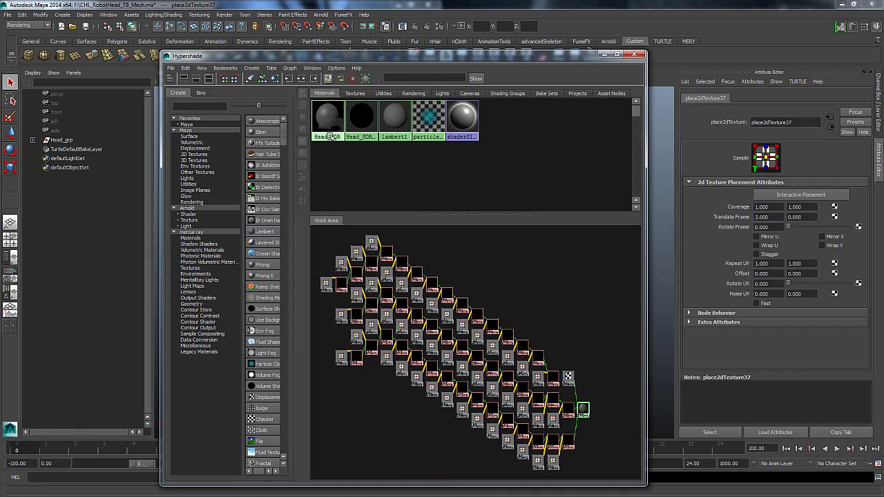